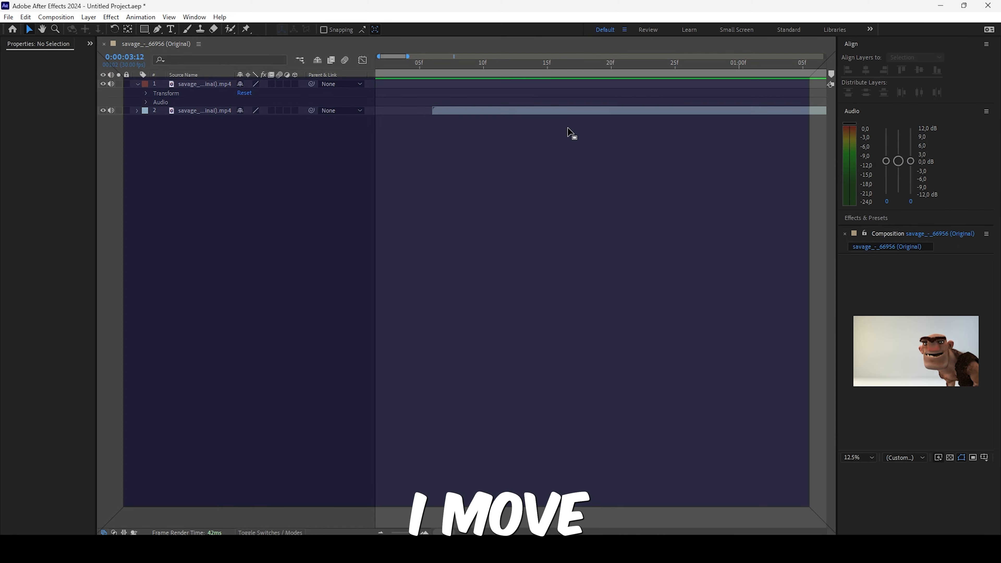
# - Dock the Audio, Properties and Align panels as tabs in the timeline's panel group
pyautogui.click(870, 159)
pyautogui.moveTo(151, 103); pyautogui.dragTo(188, 112)
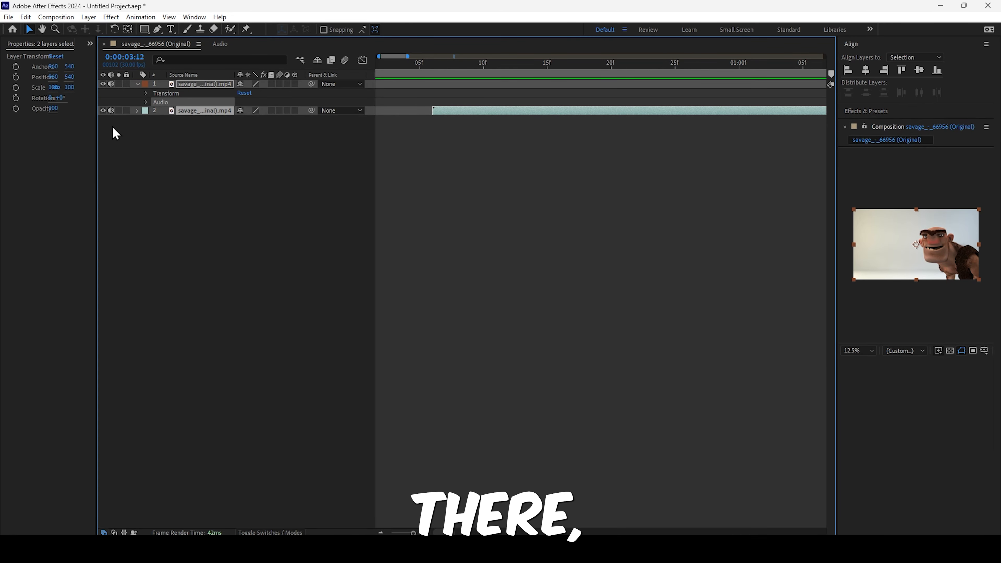
pyautogui.click(79, 120)
pyautogui.moveTo(59, 44); pyautogui.dragTo(651, 128)
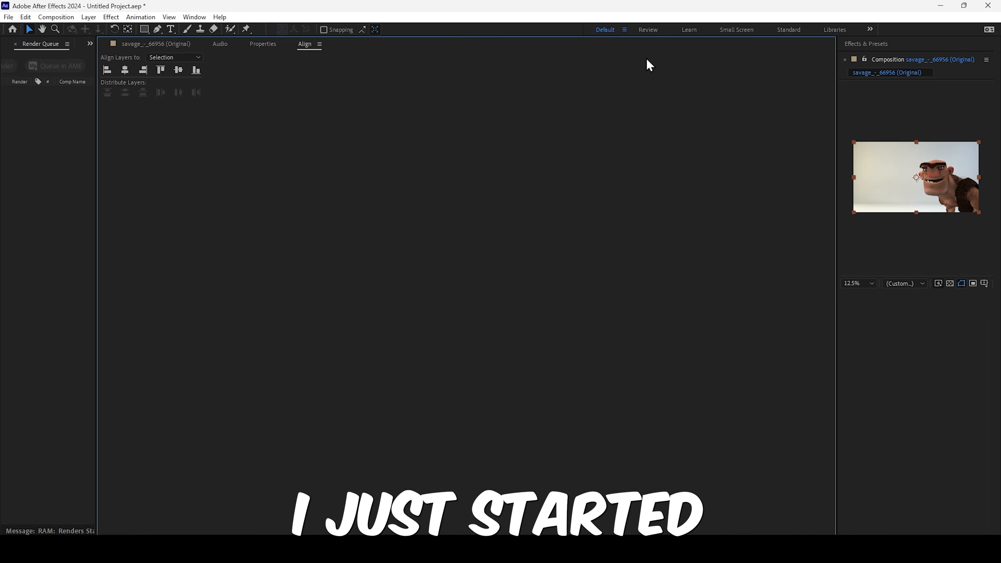
# - Switch to the Learn and Review workspaces and return to Default, checking its workspace options
pyautogui.click(688, 30)
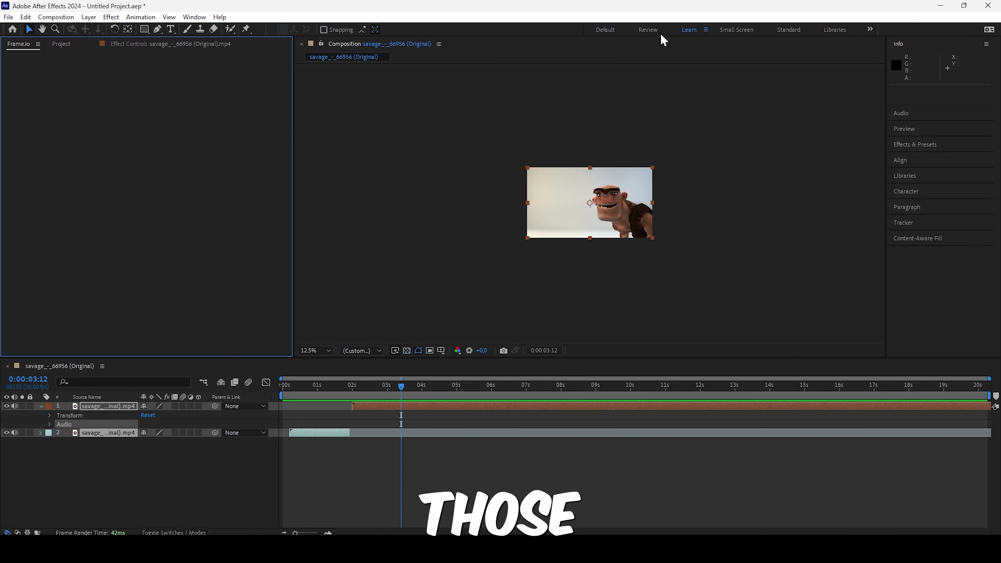
pyautogui.click(650, 34)
pyautogui.click(621, 31)
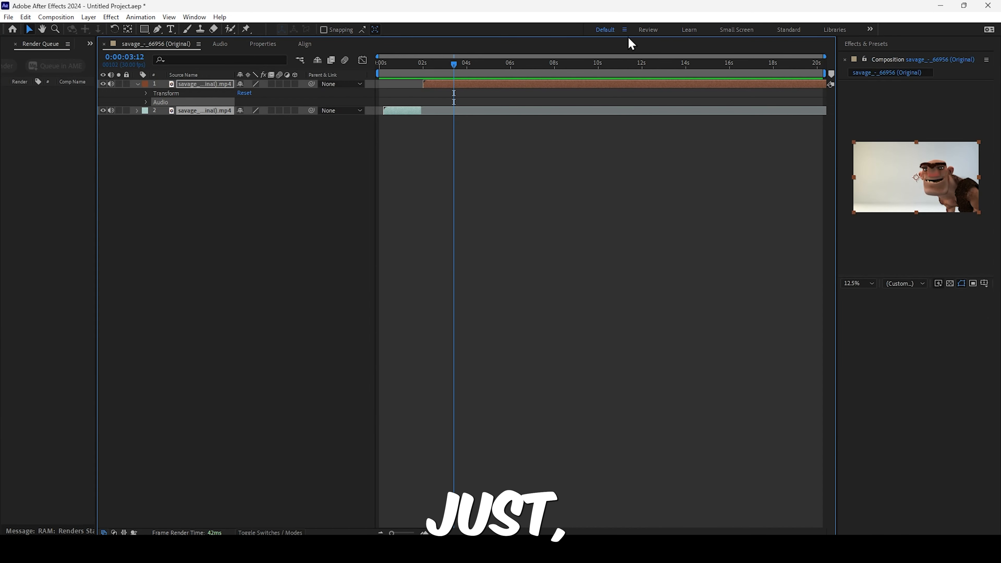
pyautogui.click(624, 30)
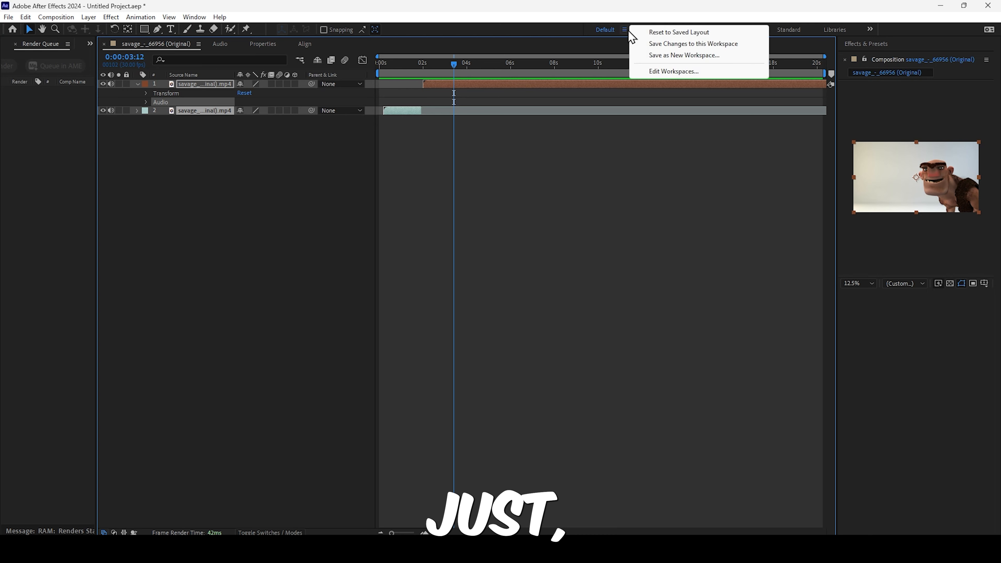
pyautogui.click(553, 55)
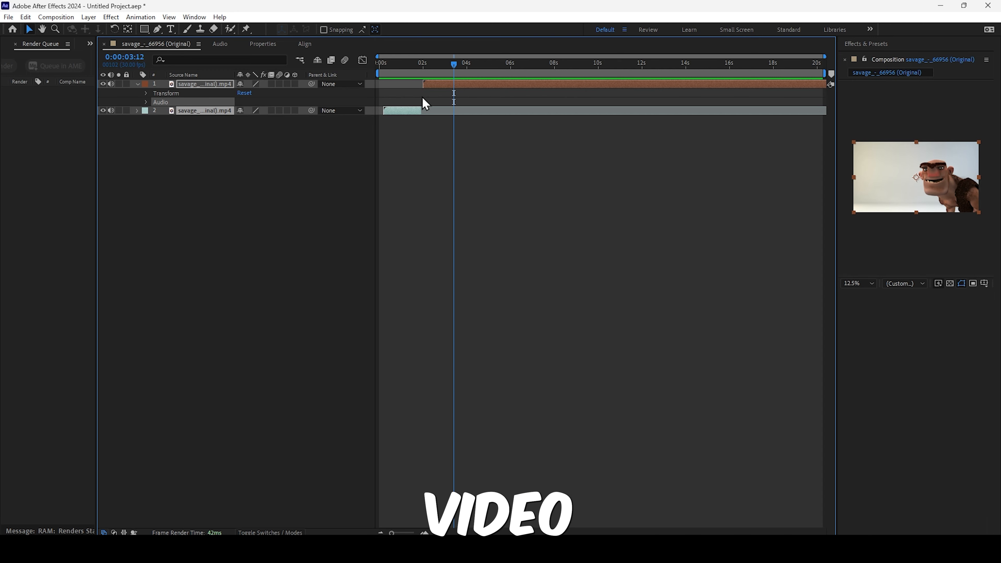
# - Move the playhead to 0:00:04:00 and switch to the Effects workspace
pyautogui.moveTo(450, 74)
pyautogui.mouseDown()
pyautogui.moveTo(400, 73)
pyautogui.moveTo(436, 74)
pyautogui.mouseUp()
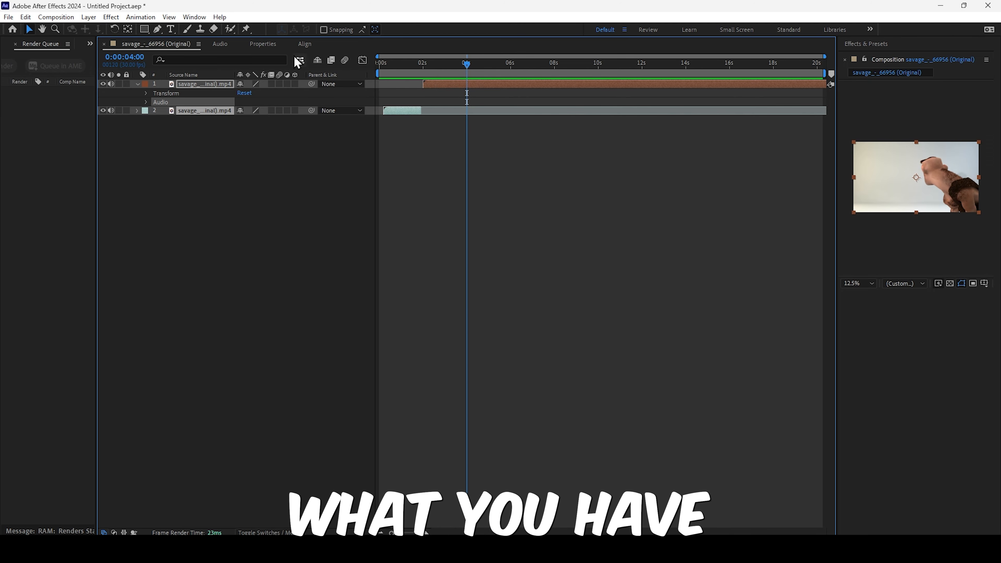
pyautogui.click(193, 17)
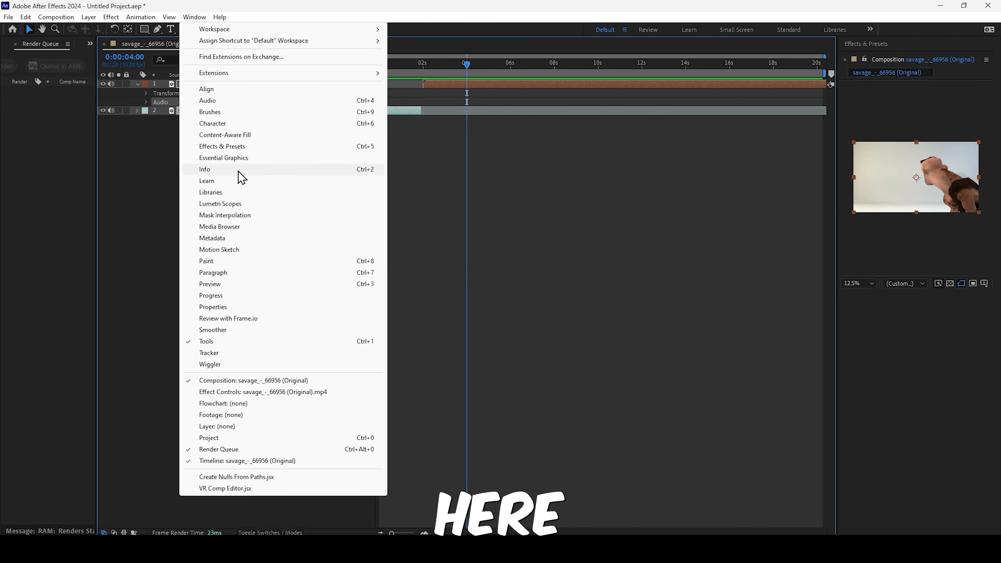
pyautogui.moveTo(224, 40)
pyautogui.moveTo(265, 35)
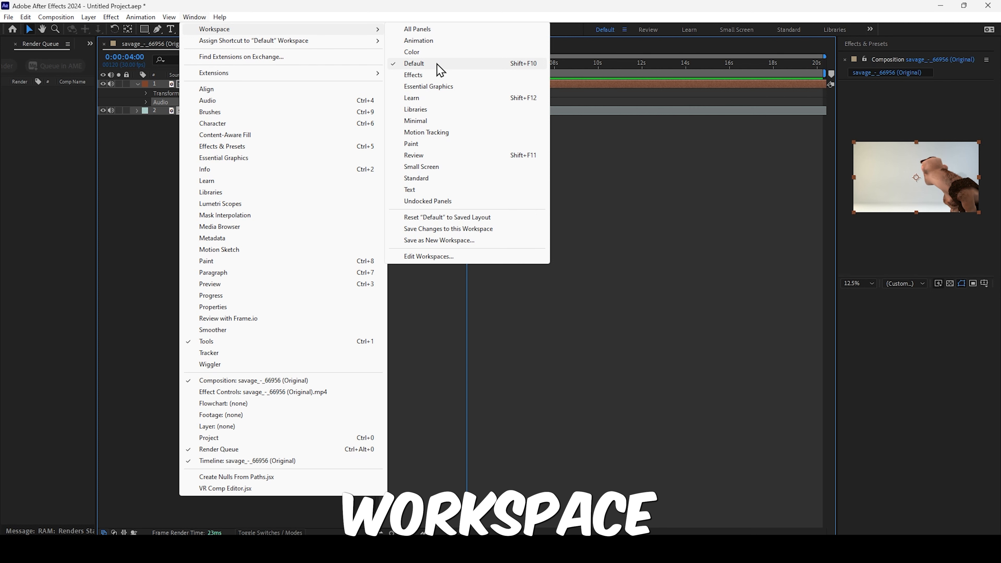
pyautogui.click(424, 75)
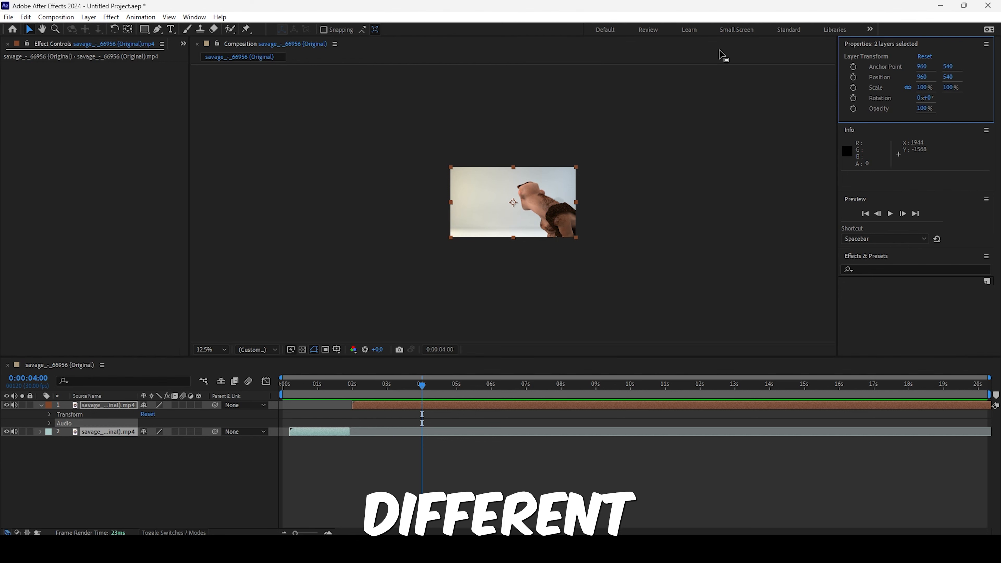
# - Try the Standard, Review and Learn workspaces, ending on the Small Screen workspace
pyautogui.click(788, 32)
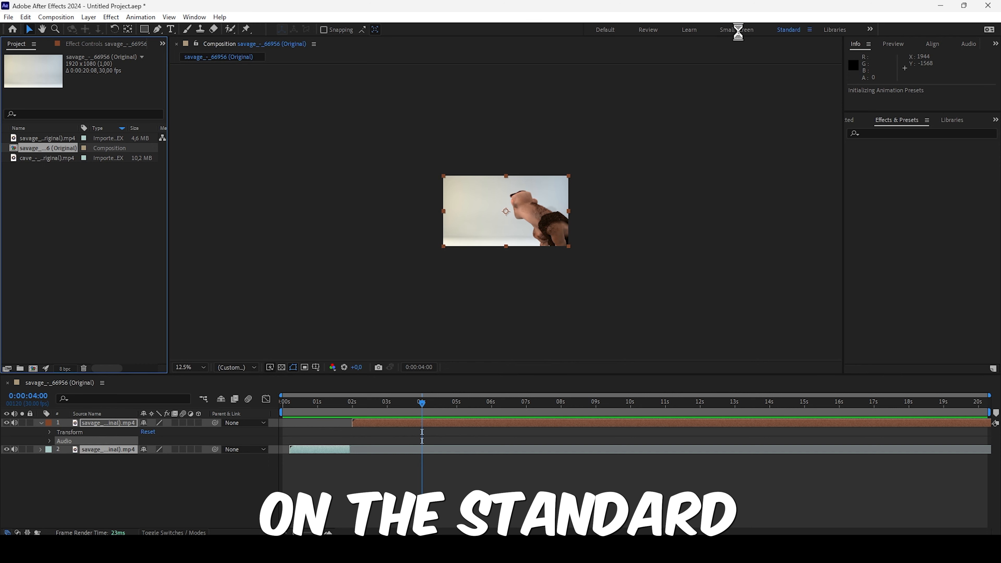
pyautogui.click(653, 32)
pyautogui.click(695, 31)
pyautogui.click(726, 32)
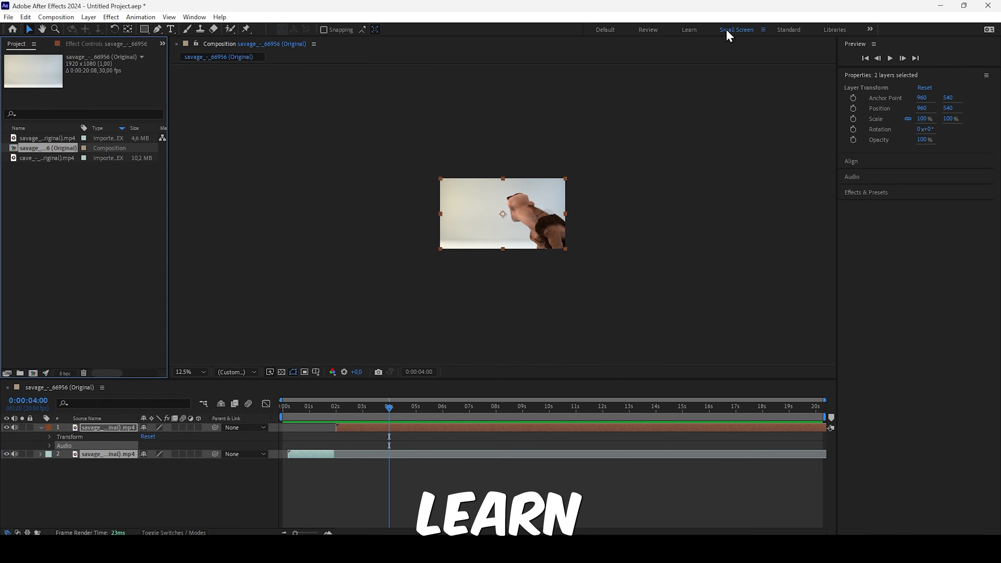
# - Switch back to the Default workspace and reset it to its saved layout
pyautogui.click(194, 17)
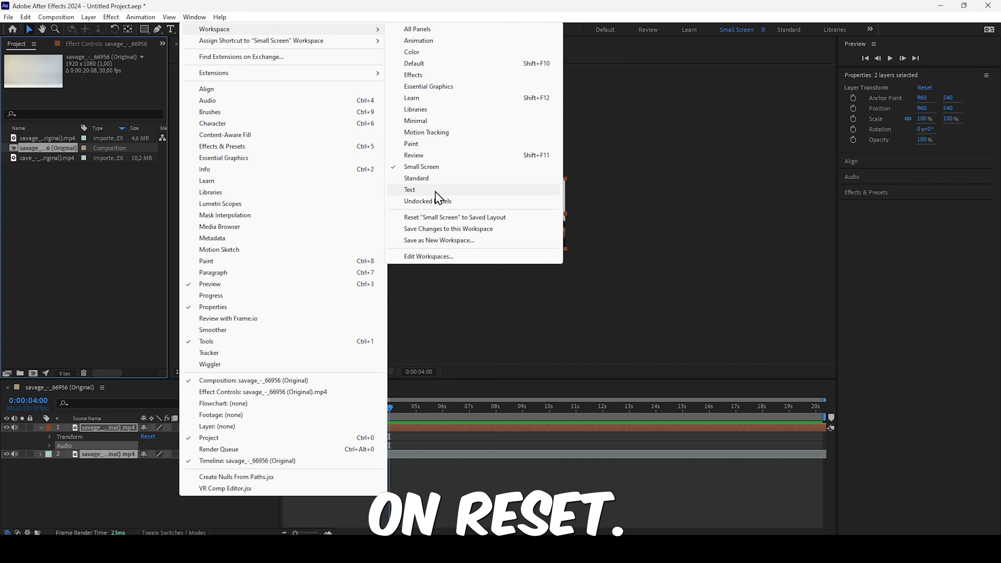
pyautogui.click(431, 64)
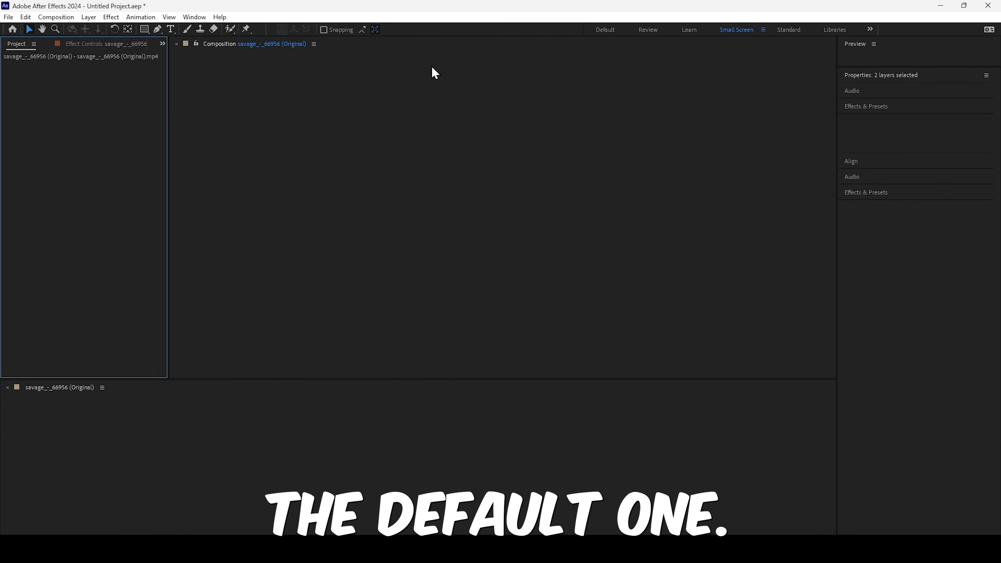
pyautogui.click(194, 17)
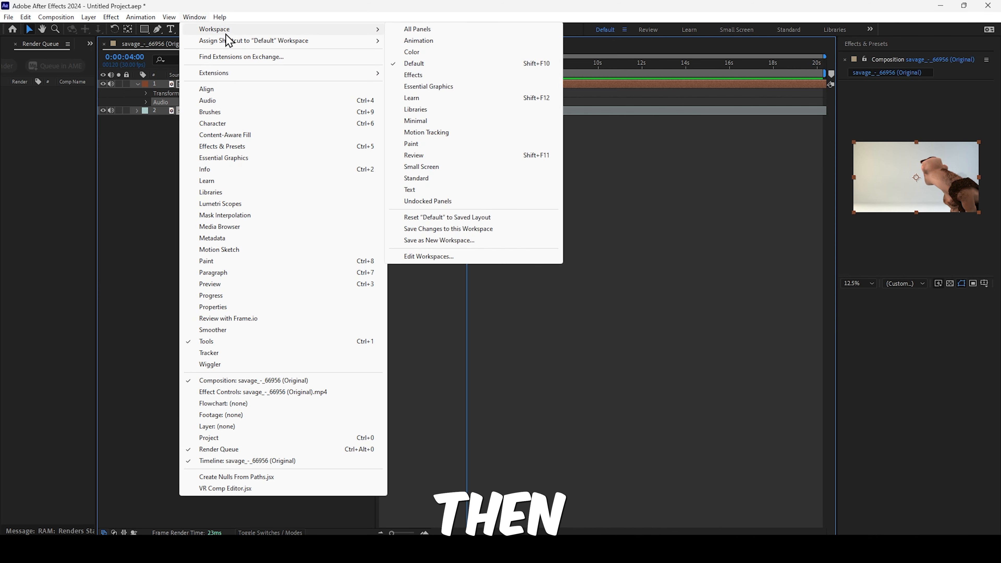
pyautogui.moveTo(370, 29)
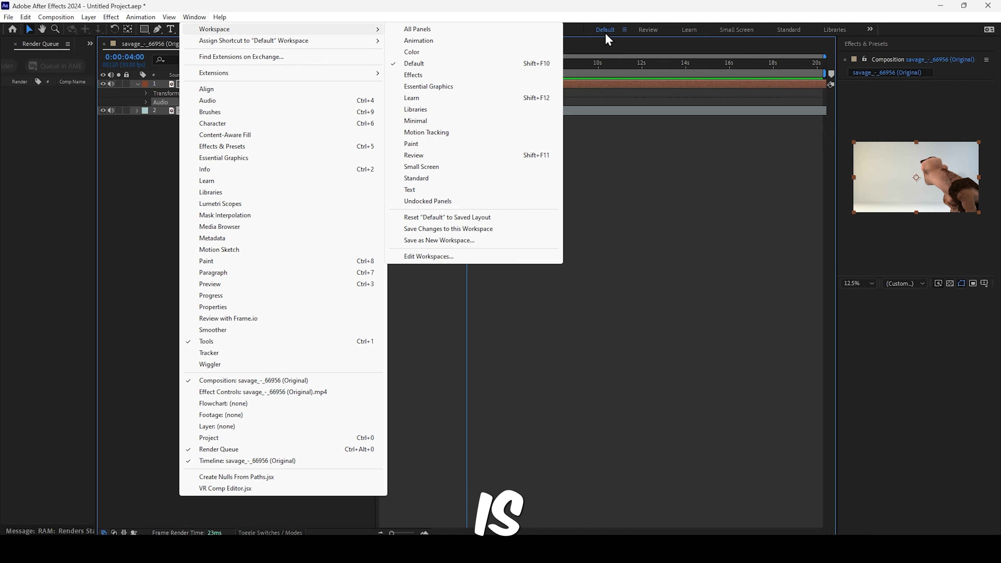
pyautogui.click(624, 31)
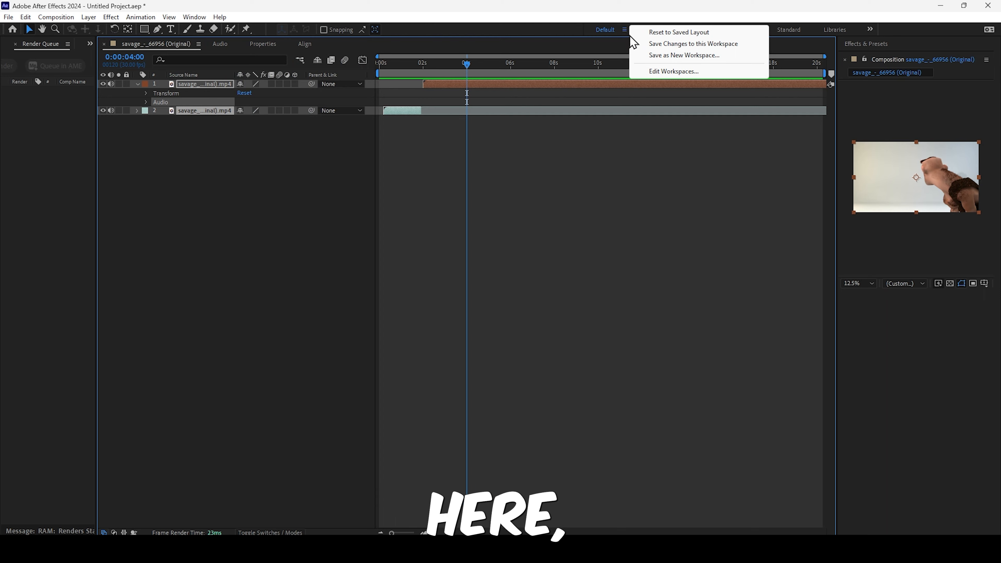
pyautogui.click(652, 33)
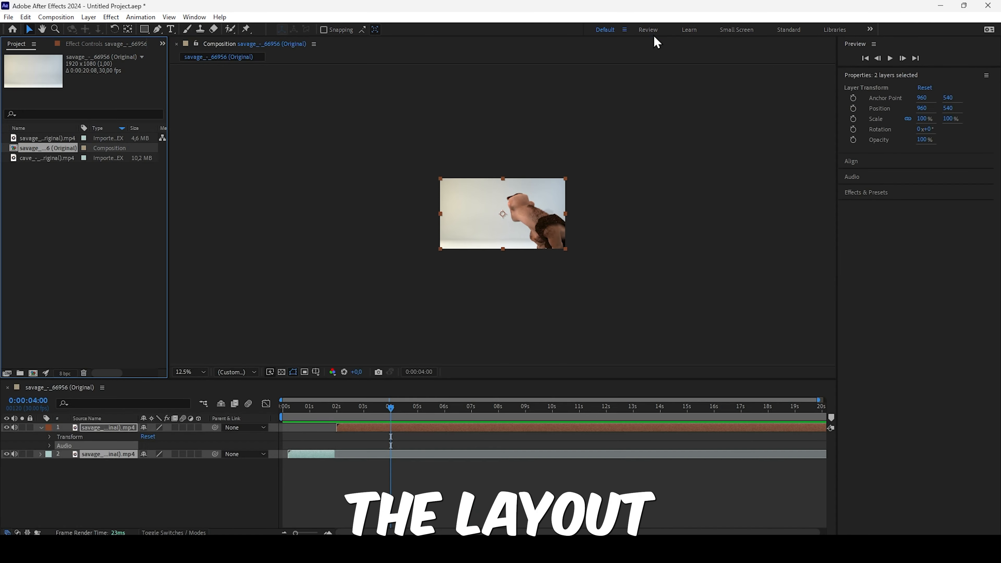
# - Set the composition view to Fit up to 100% and dock the timeline between the Project and Composition panels
pyautogui.click(199, 371)
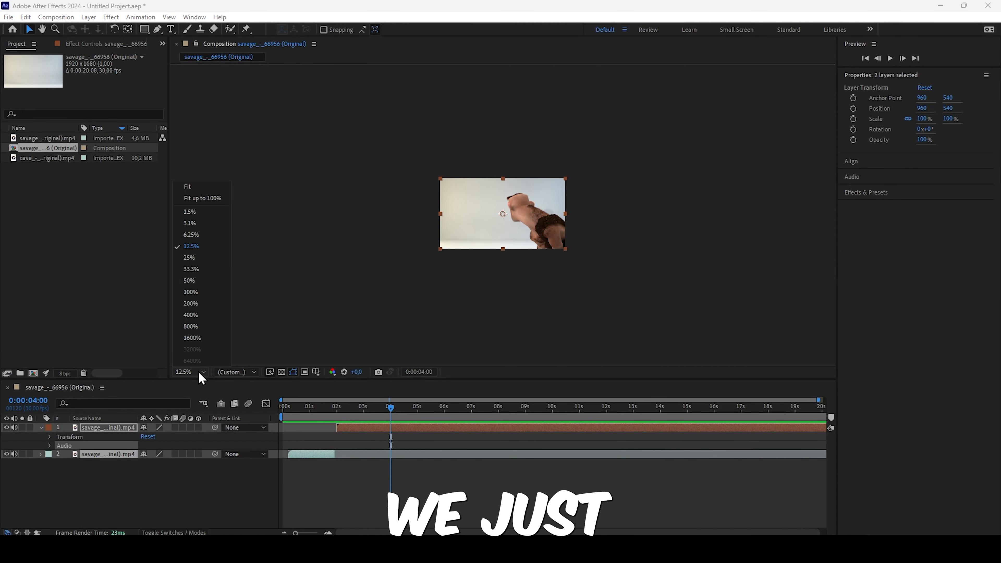
pyautogui.click(195, 202)
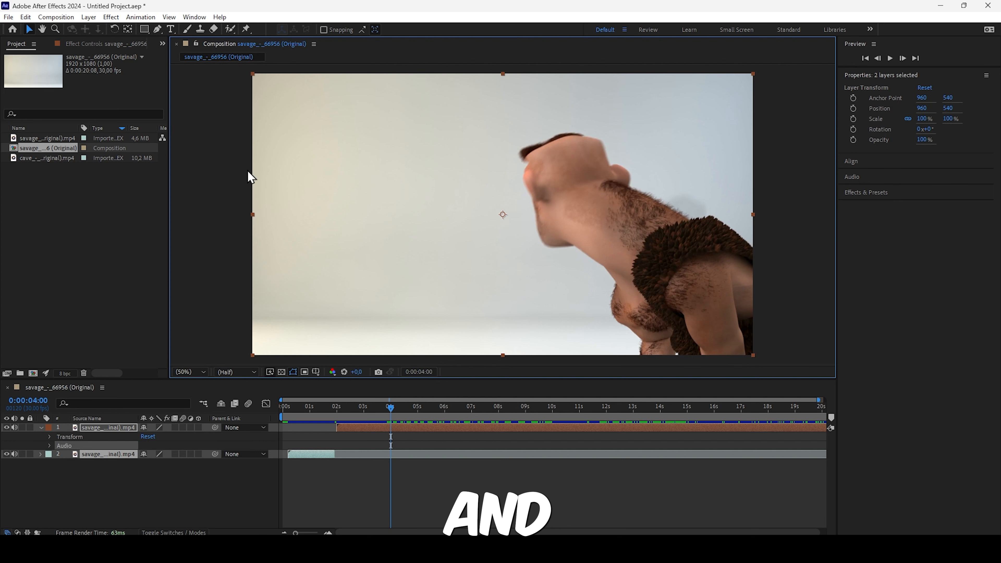
pyautogui.click(34, 373)
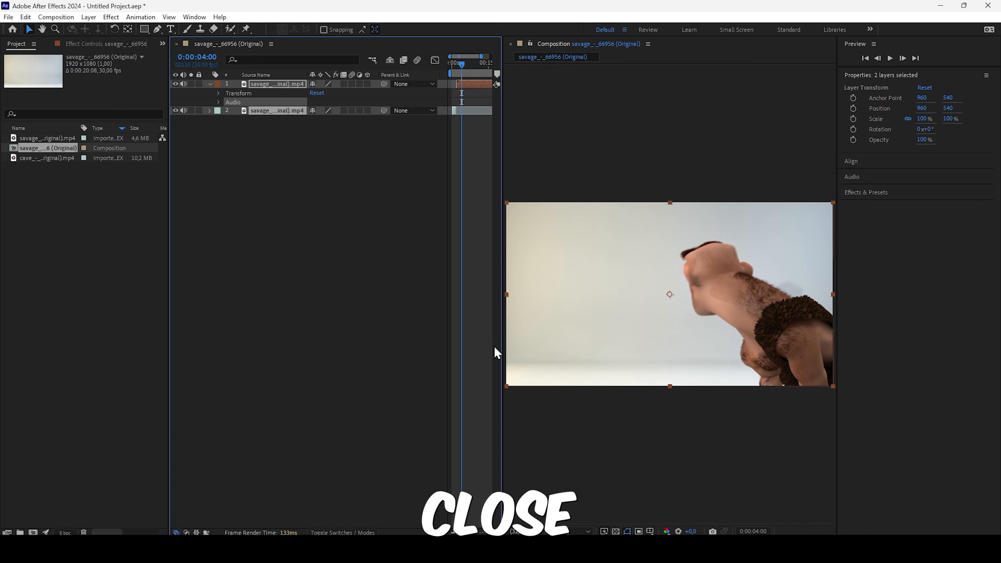
pyautogui.moveTo(580, 241); pyautogui.dragTo(264, 273)
pyautogui.click(558, 121)
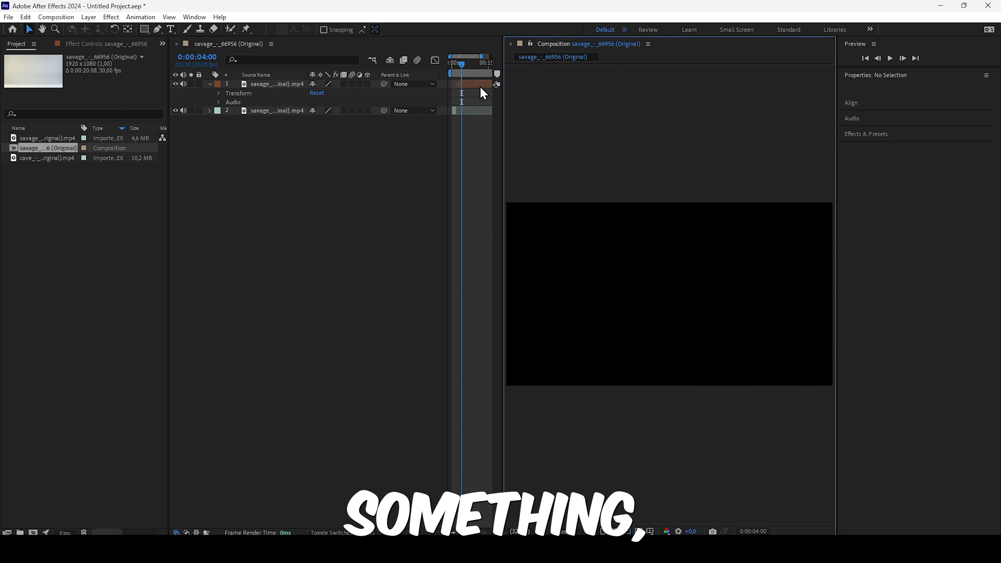
# - Close the Composition panel and the Preview panel
pyautogui.click(646, 44)
pyautogui.click(678, 45)
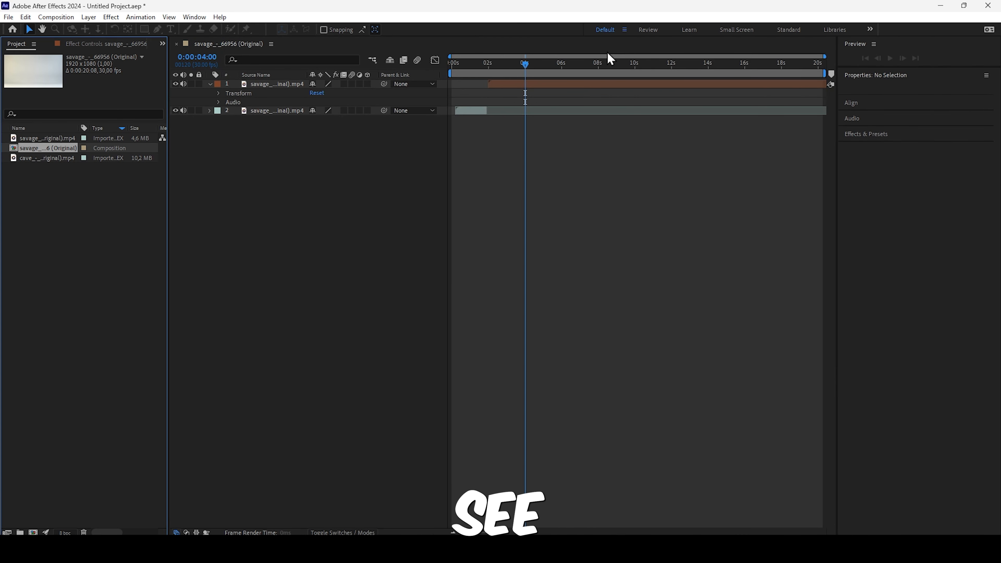
pyautogui.click(194, 17)
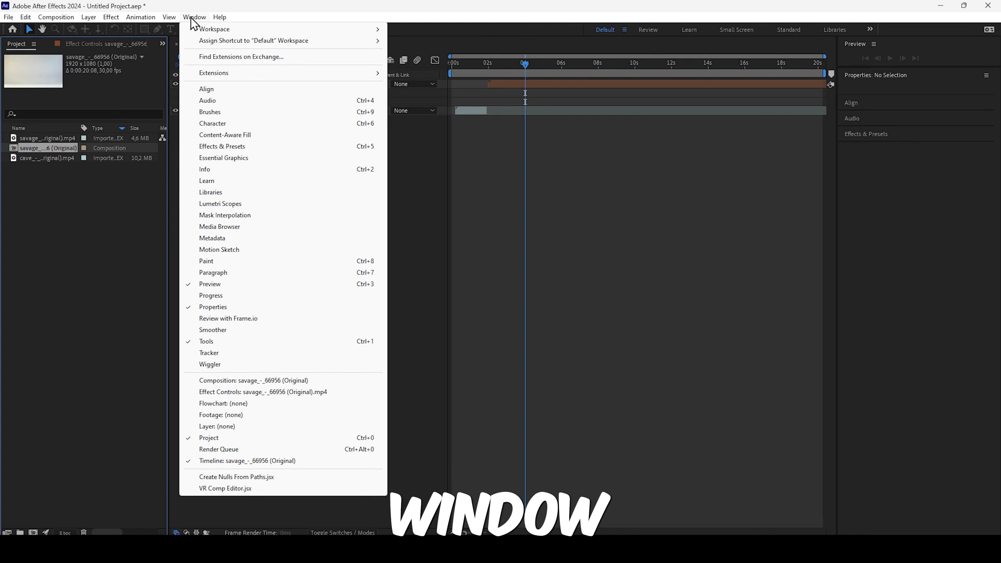
pyautogui.click(511, 172)
pyautogui.click(874, 43)
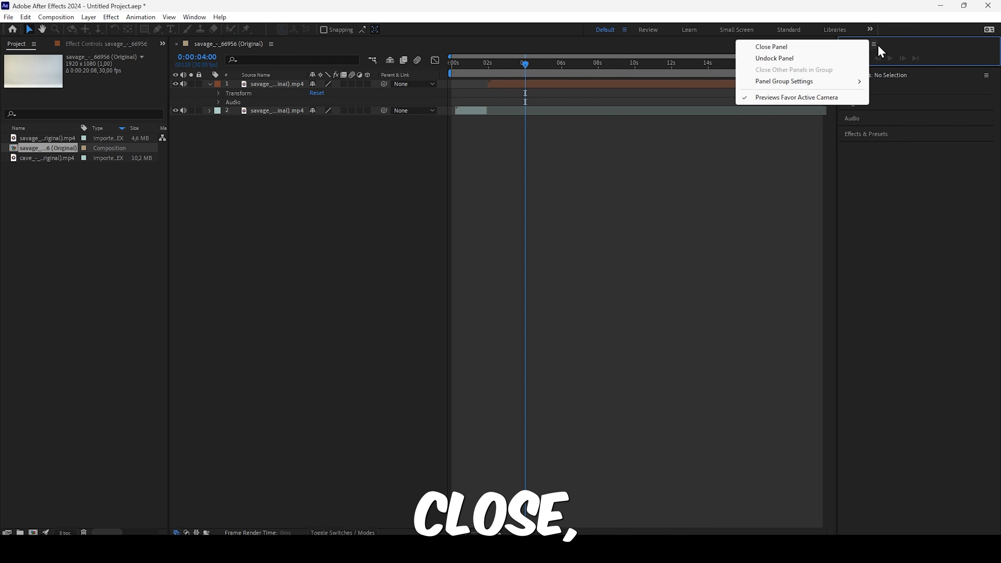
pyautogui.click(842, 48)
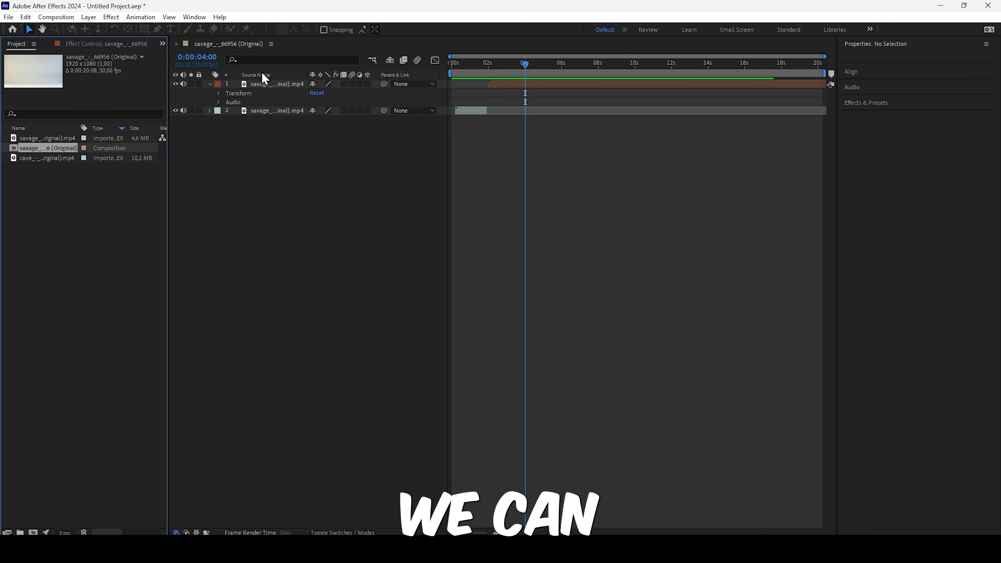
# - Show the Preview, Libraries and Essential Graphics panels in the workspace
pyautogui.click(193, 18)
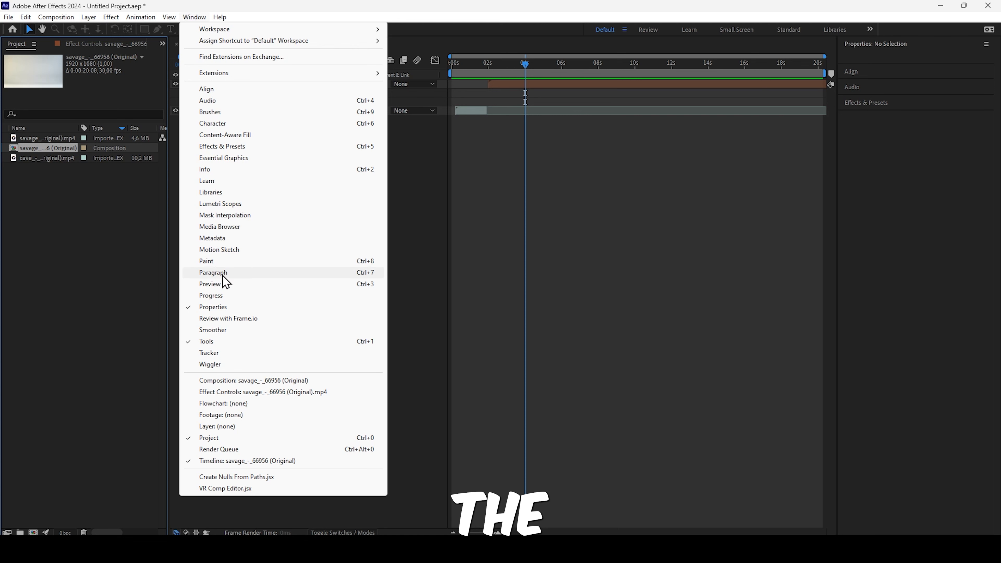
pyautogui.click(225, 285)
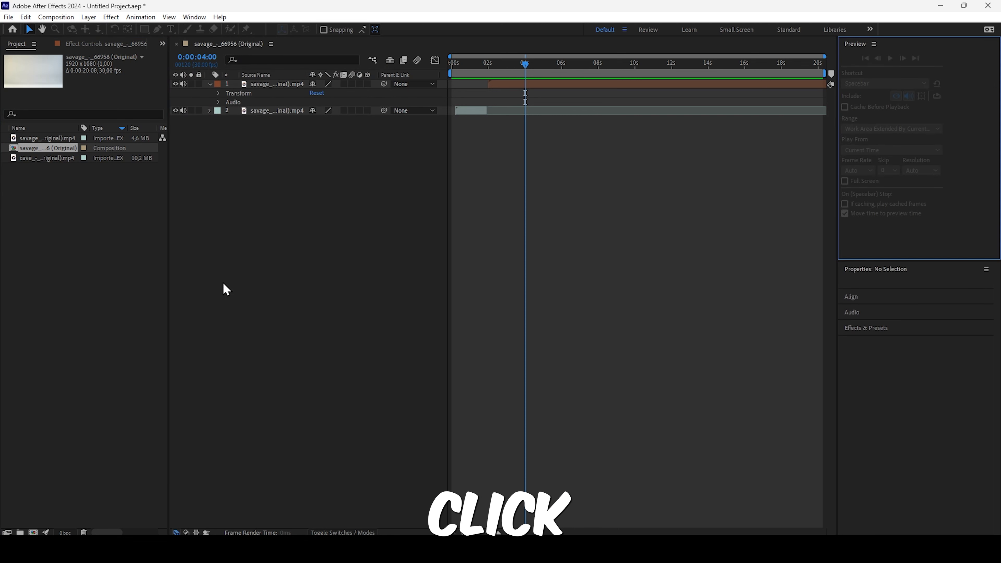
pyautogui.click(194, 19)
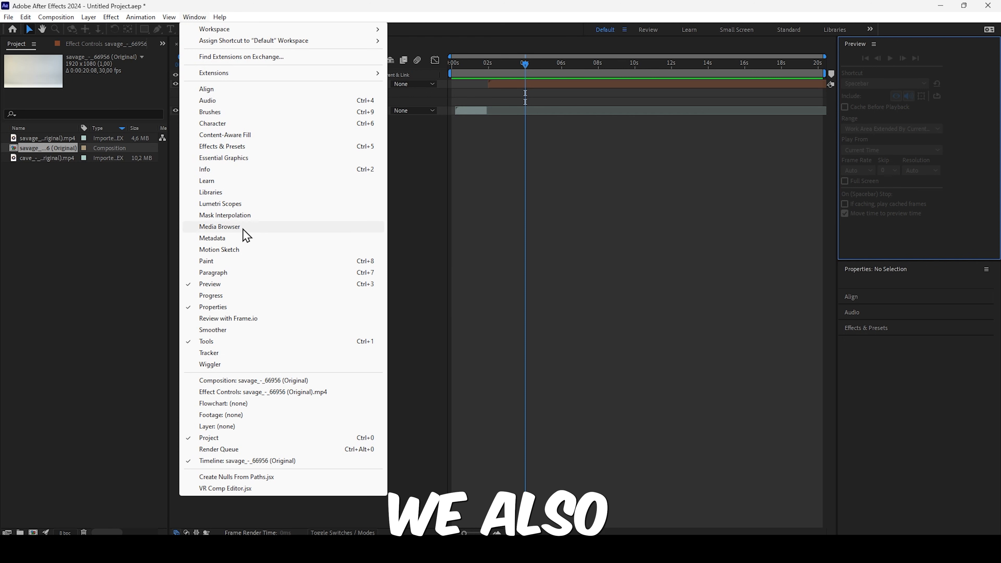
pyautogui.click(236, 193)
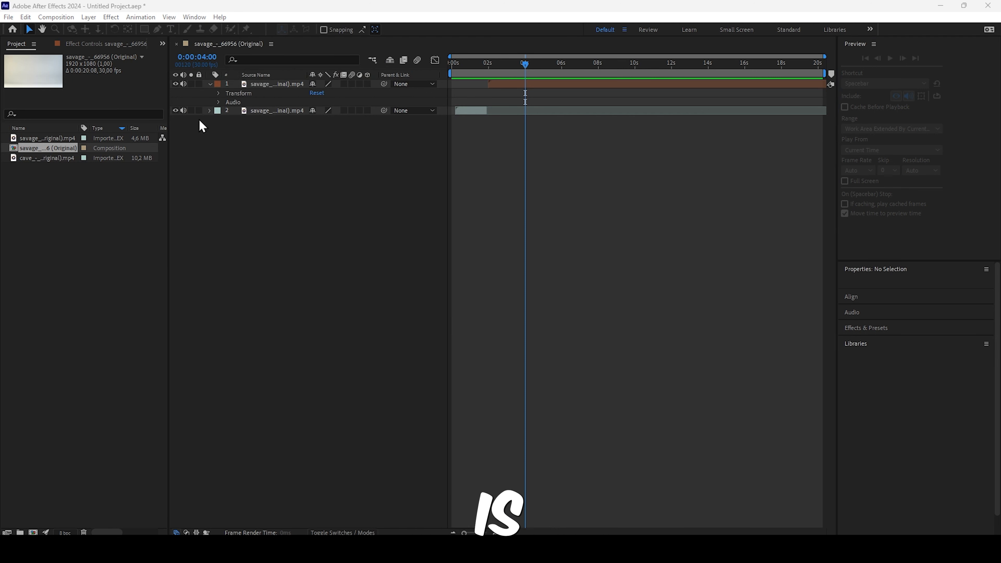
pyautogui.click(194, 17)
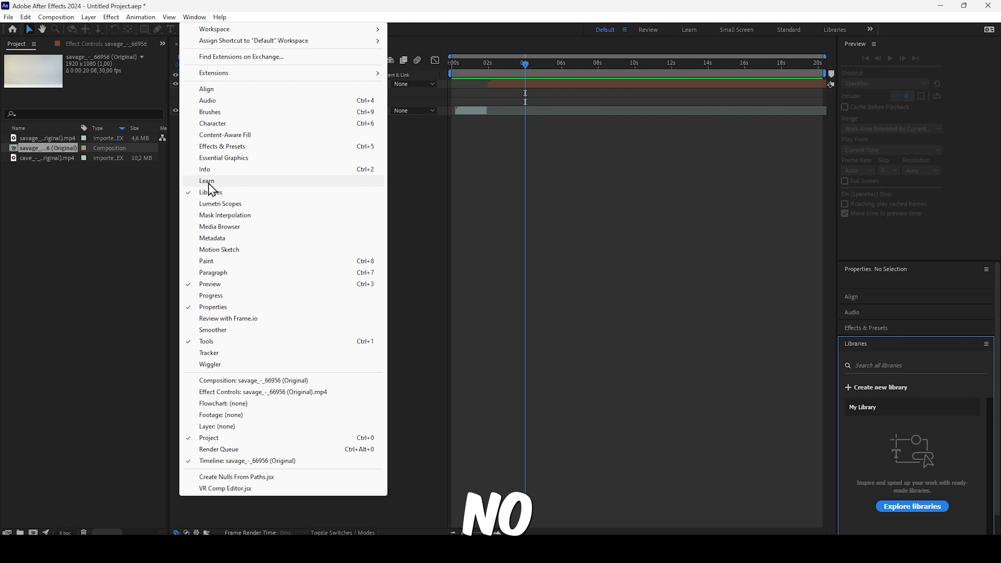
pyautogui.click(205, 157)
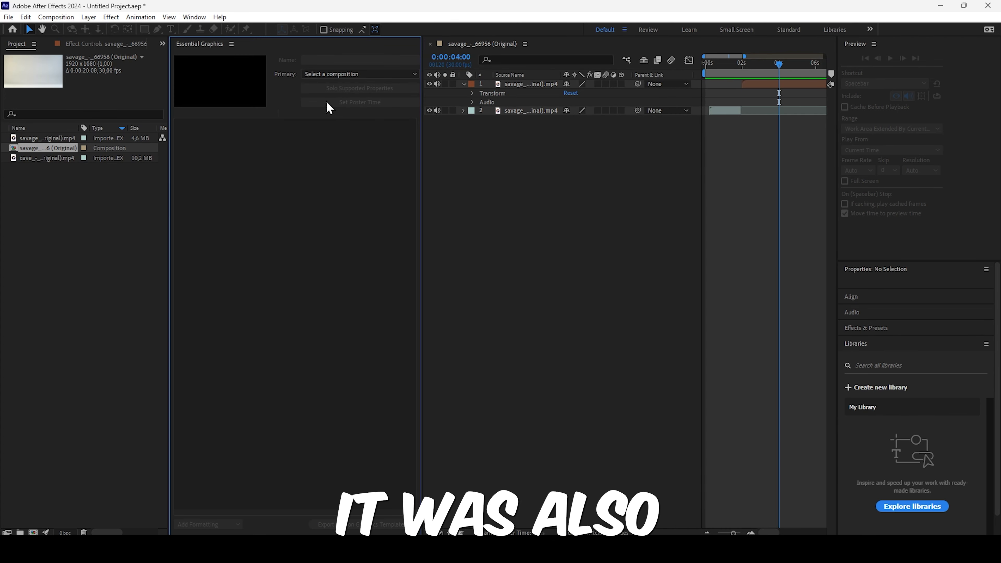
# - Show the Progress and Brushes panels in the Default workspace
pyautogui.click(231, 44)
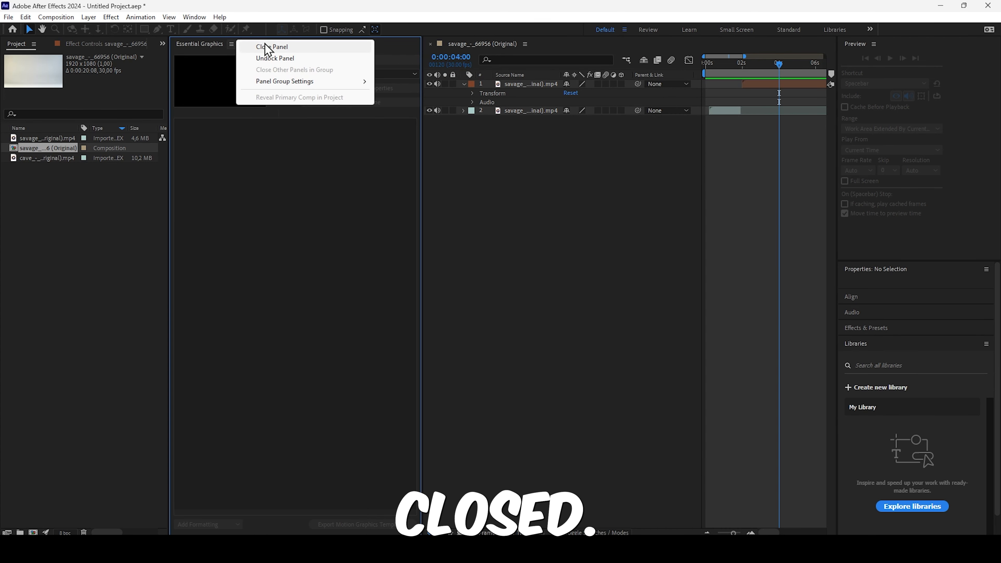
pyautogui.moveTo(281, 87)
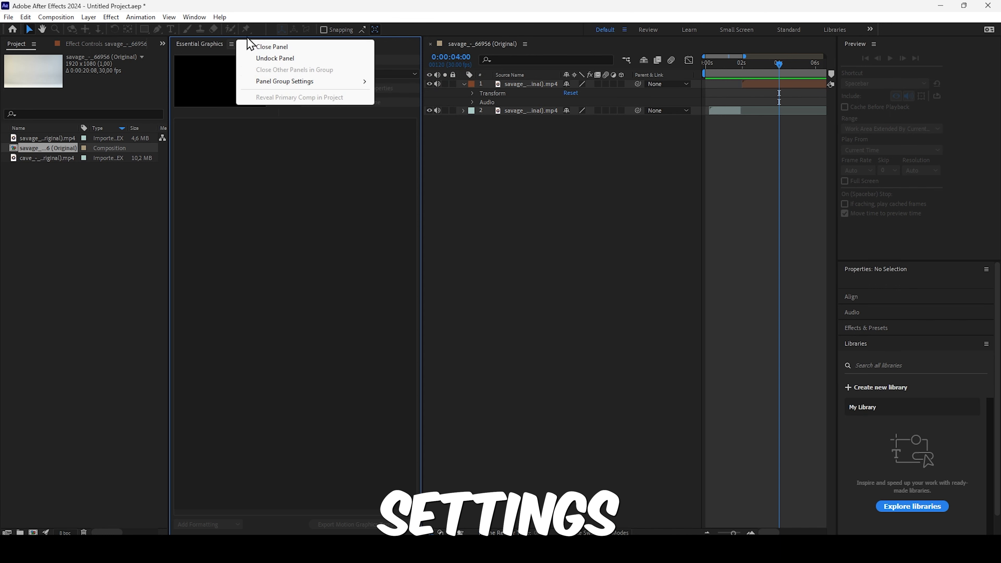
pyautogui.click(195, 18)
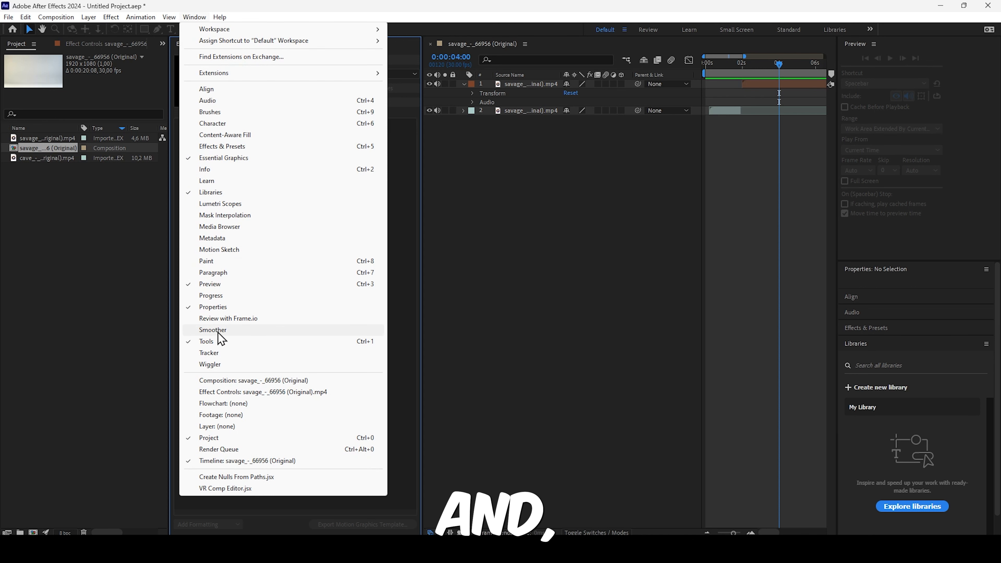
pyautogui.click(222, 296)
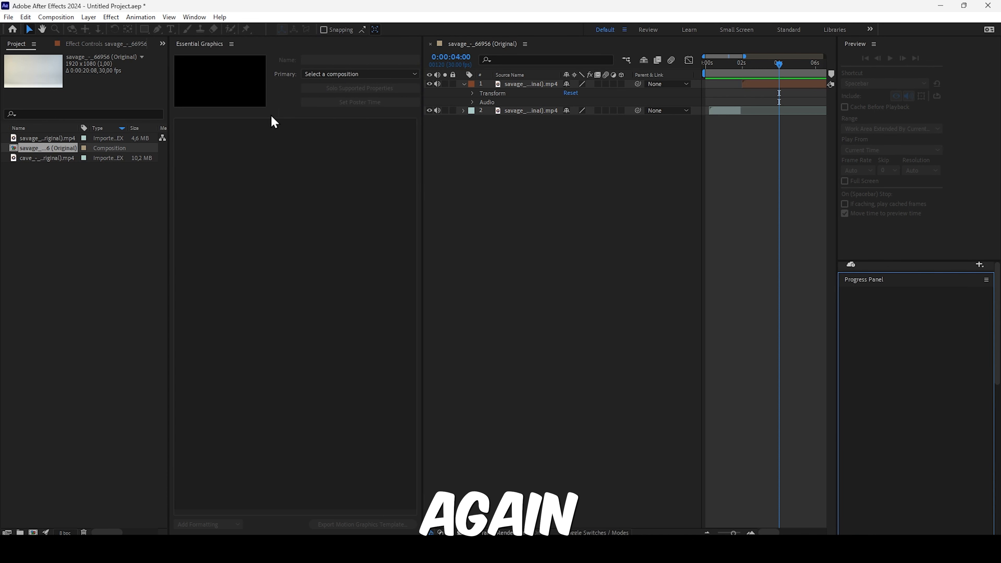
pyautogui.click(204, 17)
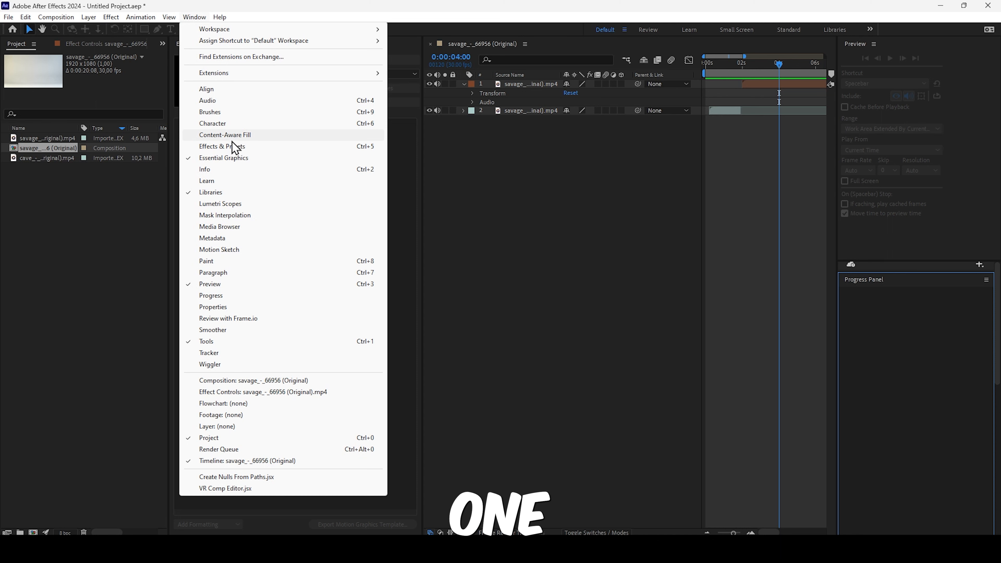
pyautogui.click(223, 113)
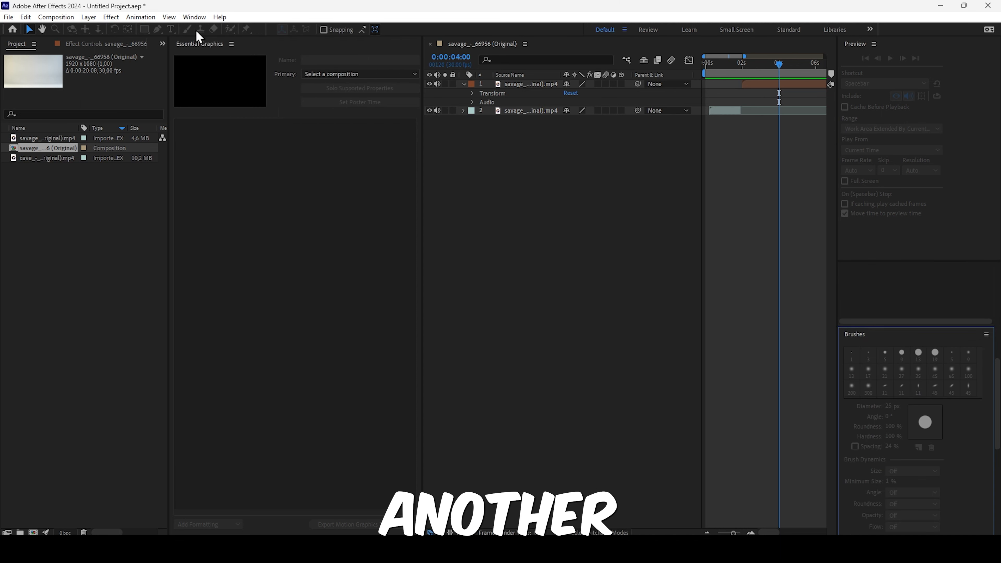
# - Bring up the Audio and Align panels in the panel stack
pyautogui.click(195, 17)
pyautogui.click(223, 104)
pyautogui.click(195, 18)
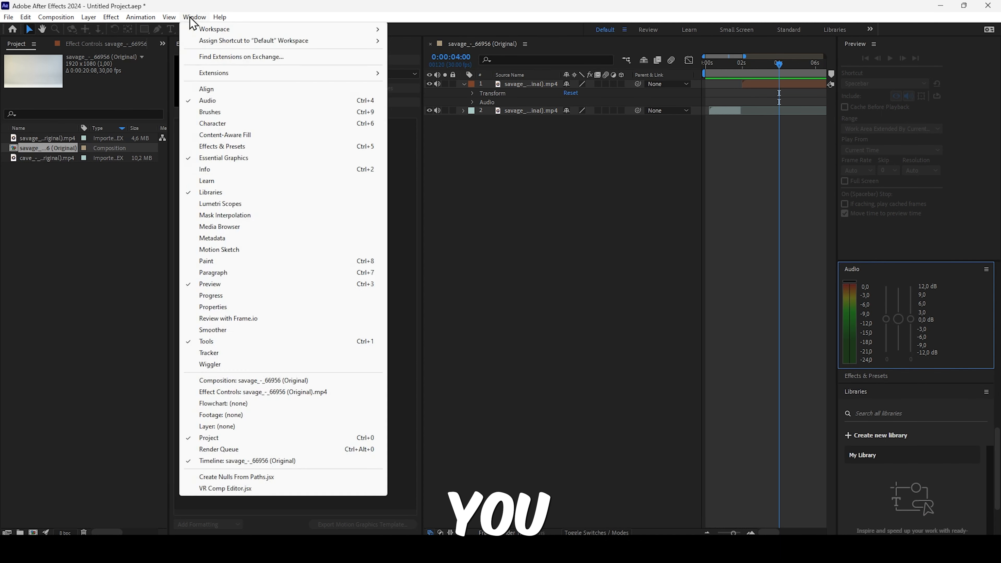
pyautogui.click(206, 89)
# - Bring up the Brushes, Character and Effects & Presets panels one after another
pyautogui.click(195, 17)
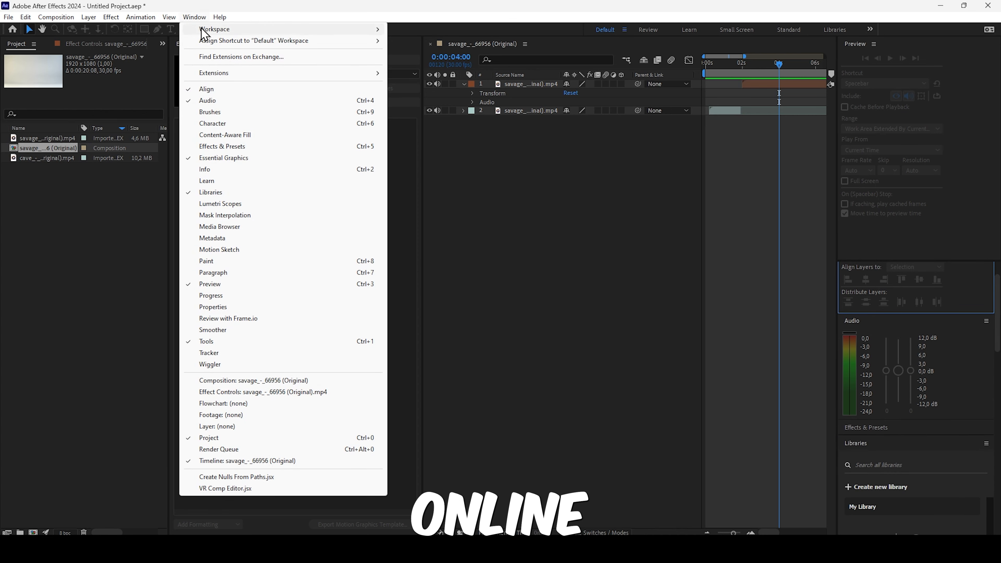
pyautogui.click(210, 112)
pyautogui.click(194, 17)
pyautogui.click(213, 123)
pyautogui.click(194, 18)
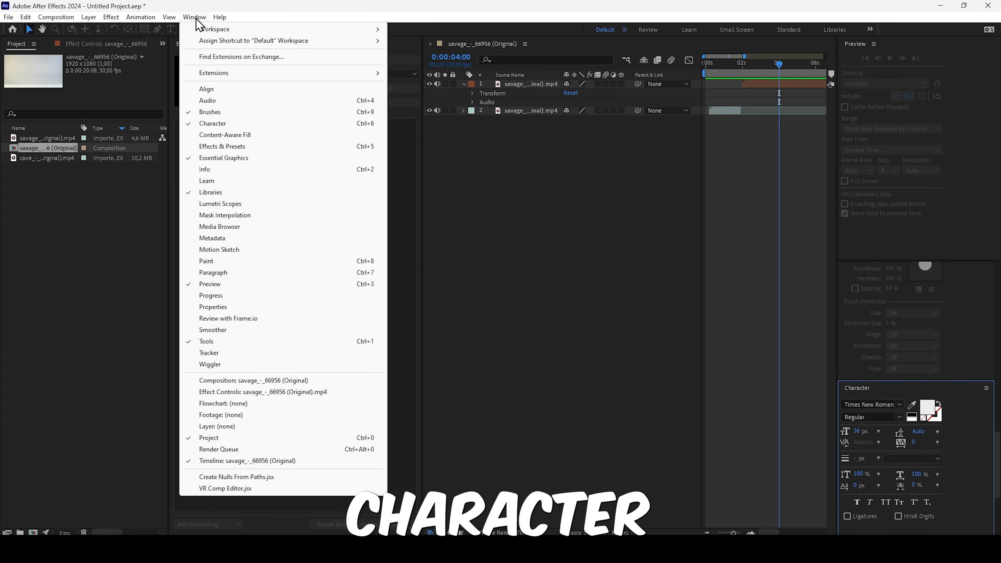
pyautogui.click(227, 142)
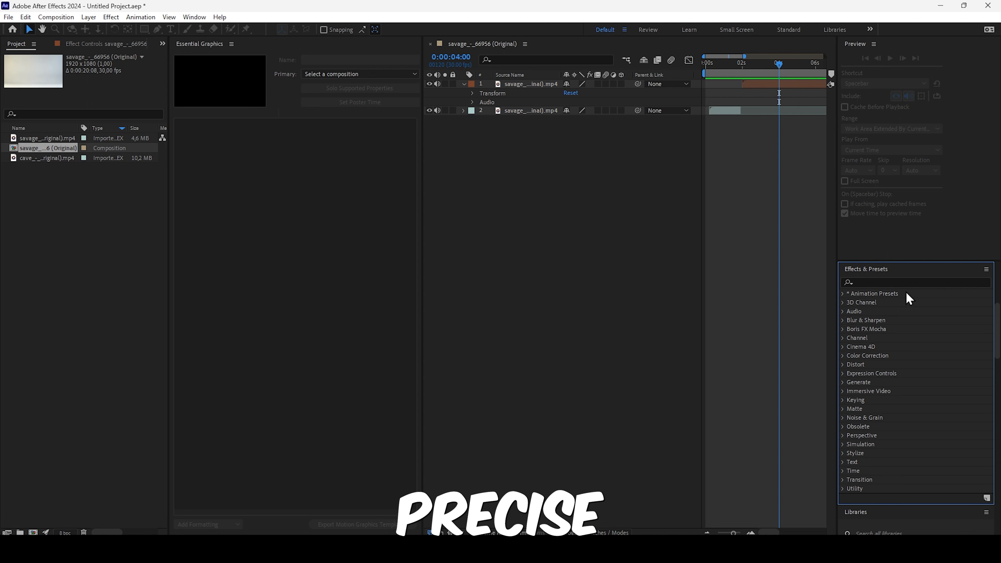
pyautogui.click(979, 275)
pyautogui.click(983, 275)
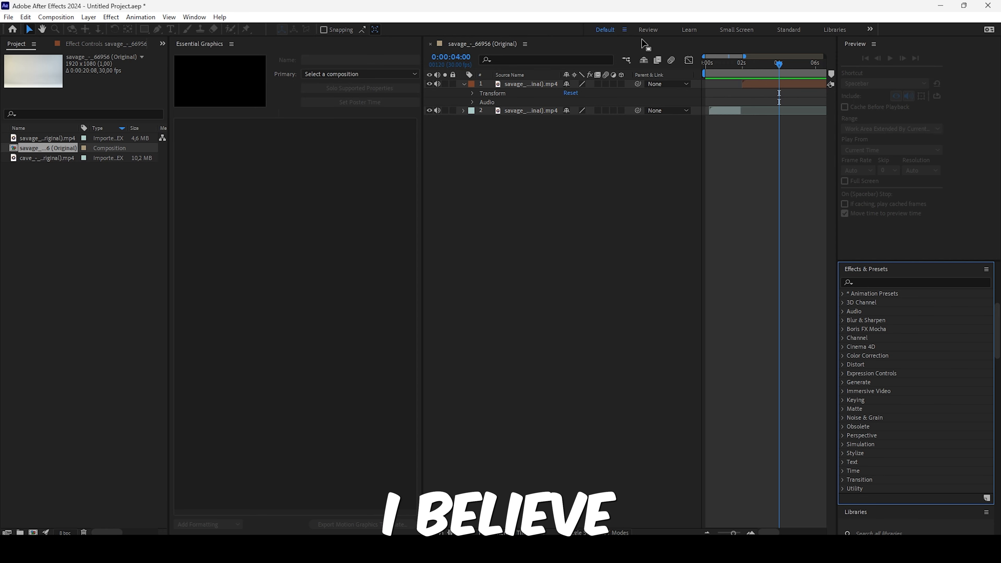
# - Switch from the Default workspace to the Effects workspace
pyautogui.click(194, 17)
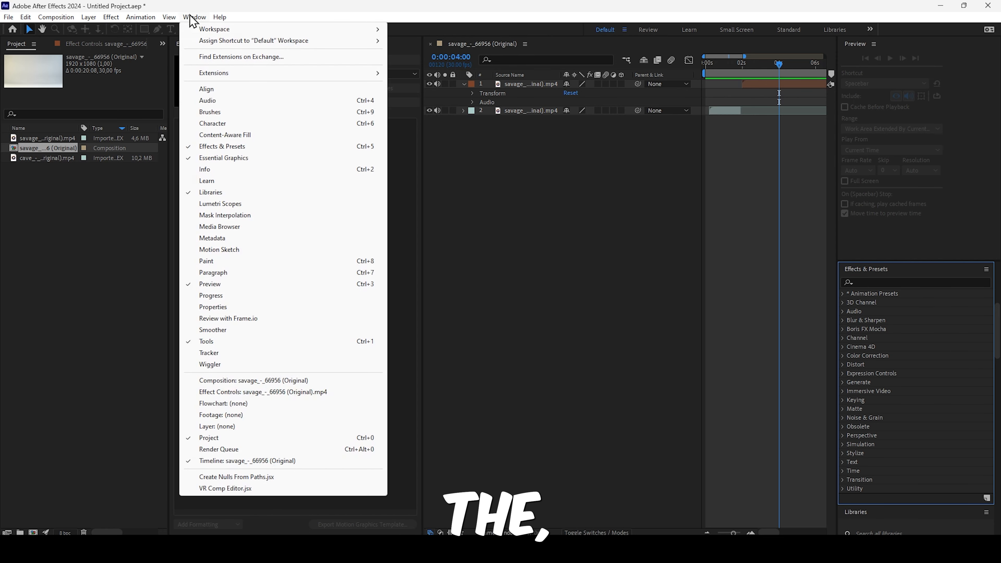
pyautogui.moveTo(374, 29)
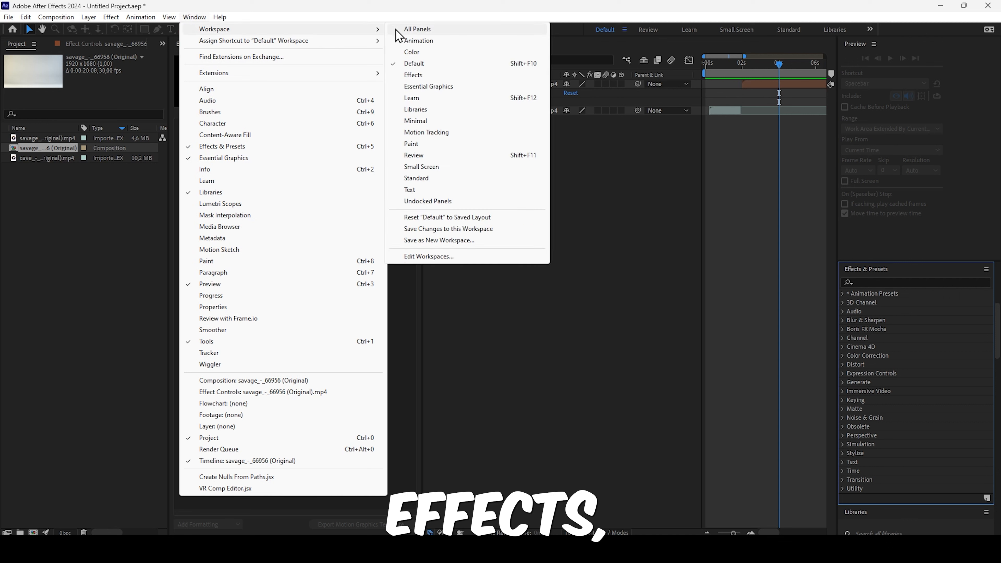
pyautogui.click(437, 76)
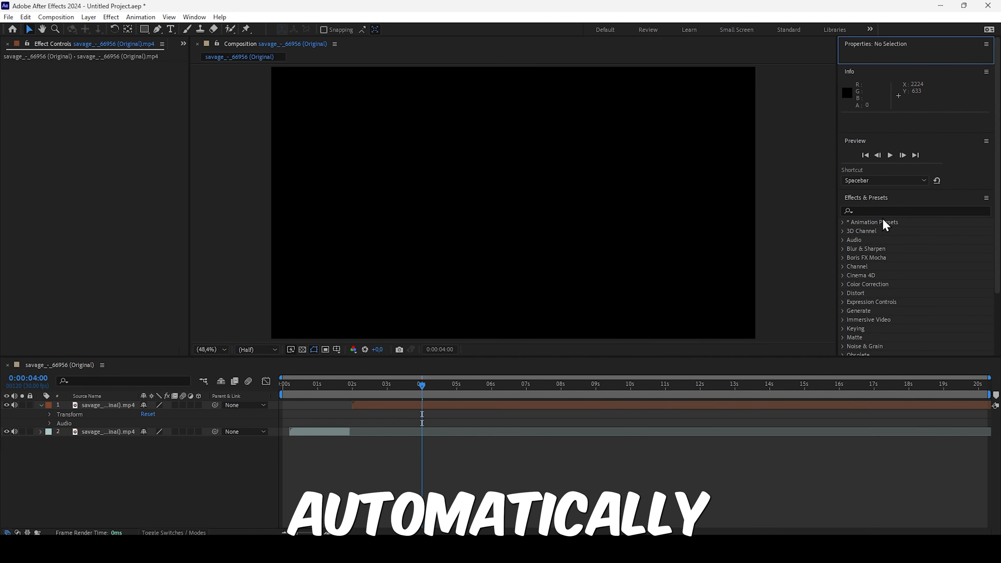
# - Collapse the Effects & Presets panel and close it in the Effects workspace
pyautogui.click(866, 199)
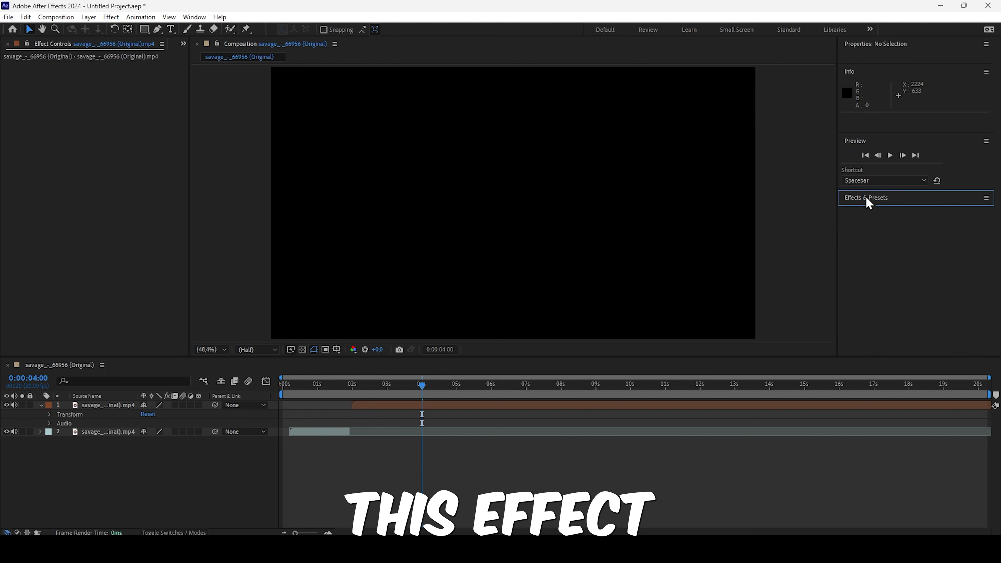
pyautogui.click(985, 198)
pyautogui.click(946, 200)
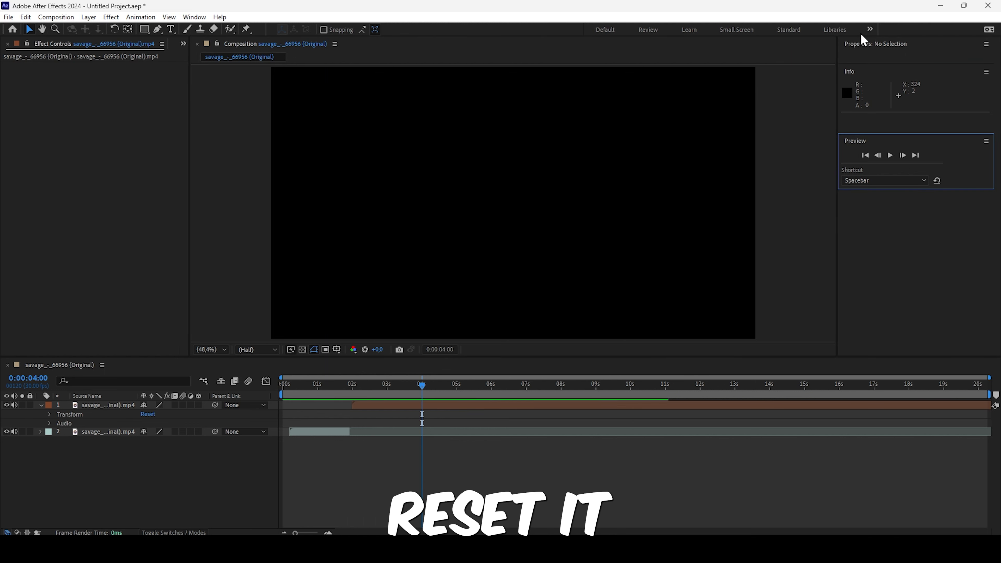
# - Switch to the Color workspace and return to the Effects workspace
pyautogui.click(869, 30)
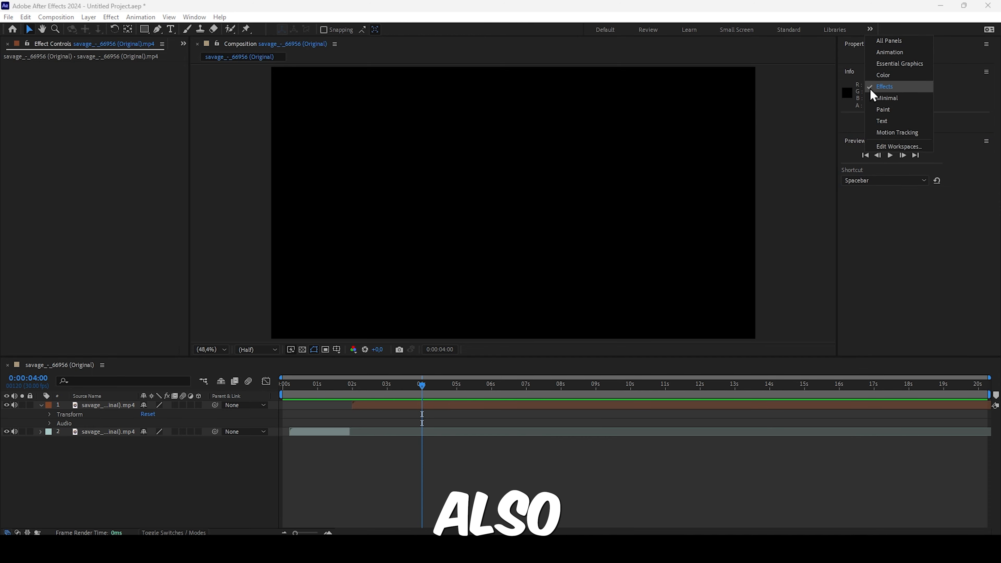
pyautogui.click(891, 75)
pyautogui.click(866, 30)
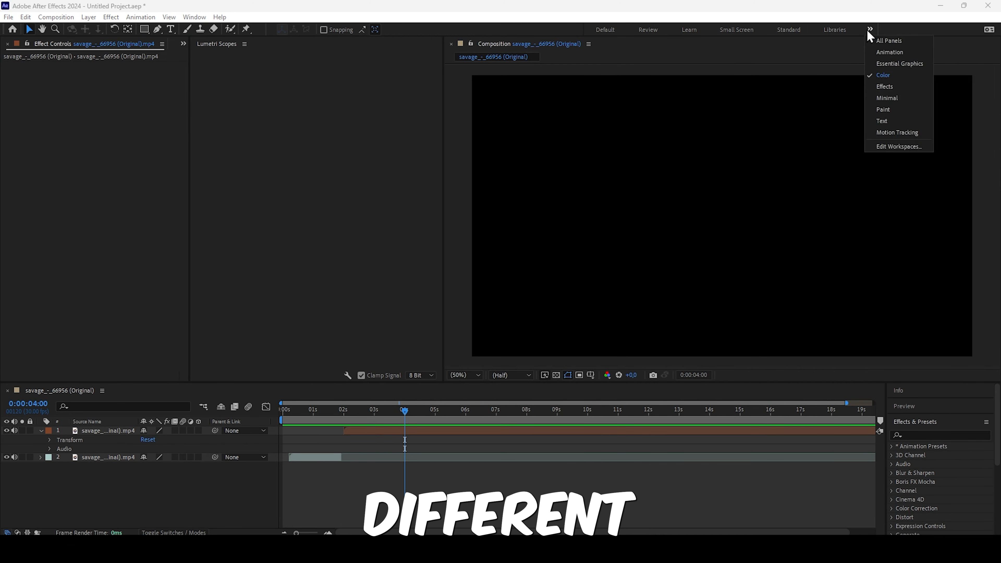
pyautogui.click(882, 86)
# - Reset the Effects workspace to its saved layout
pyautogui.click(194, 17)
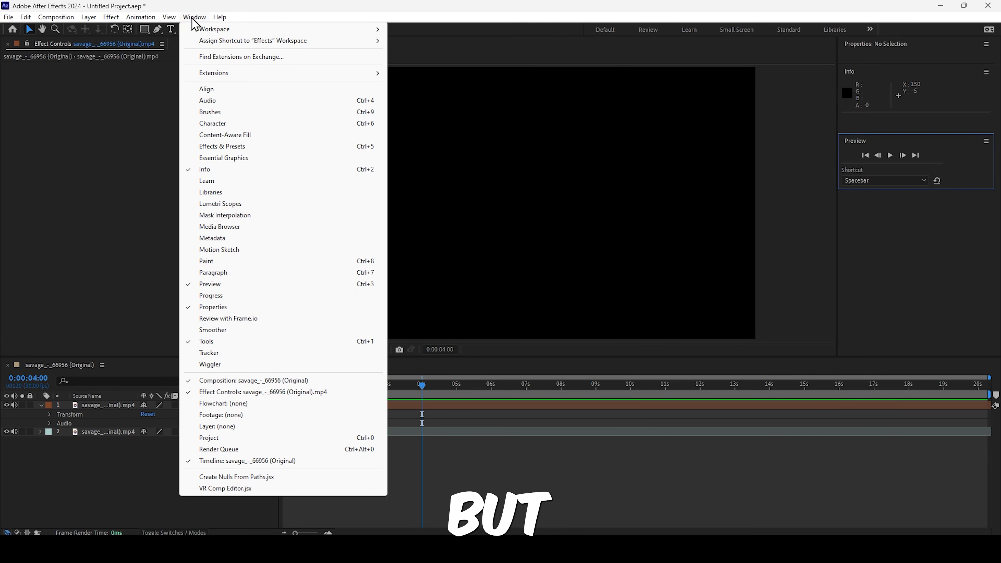
pyautogui.moveTo(244, 36)
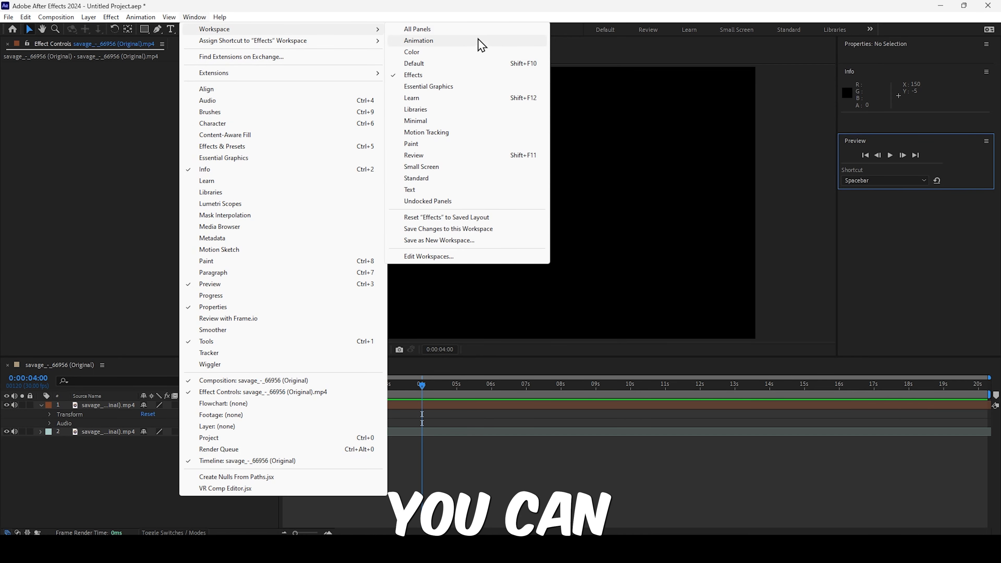
pyautogui.click(477, 217)
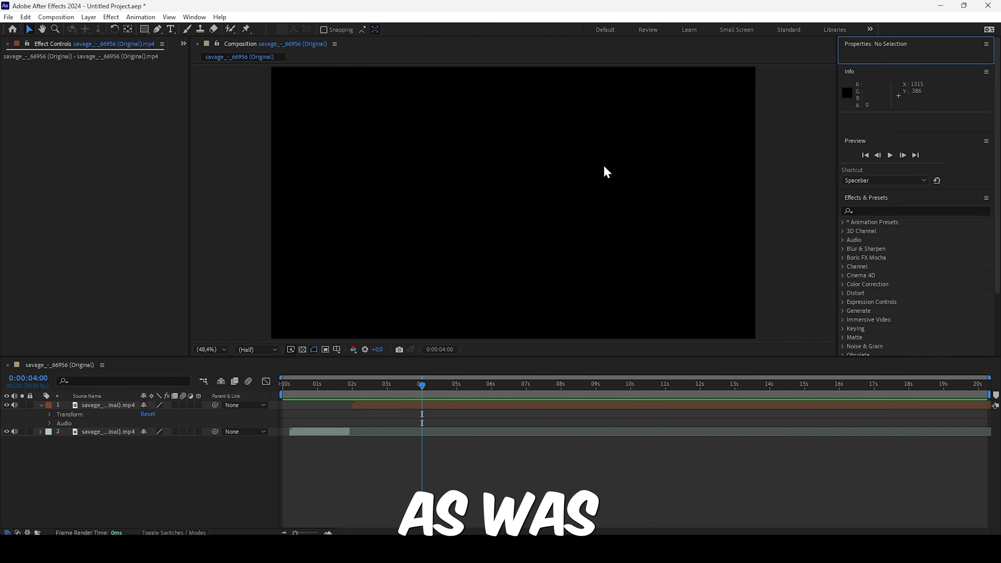
# - Switch from the Effects workspace to the Animation workspace
pyautogui.click(194, 17)
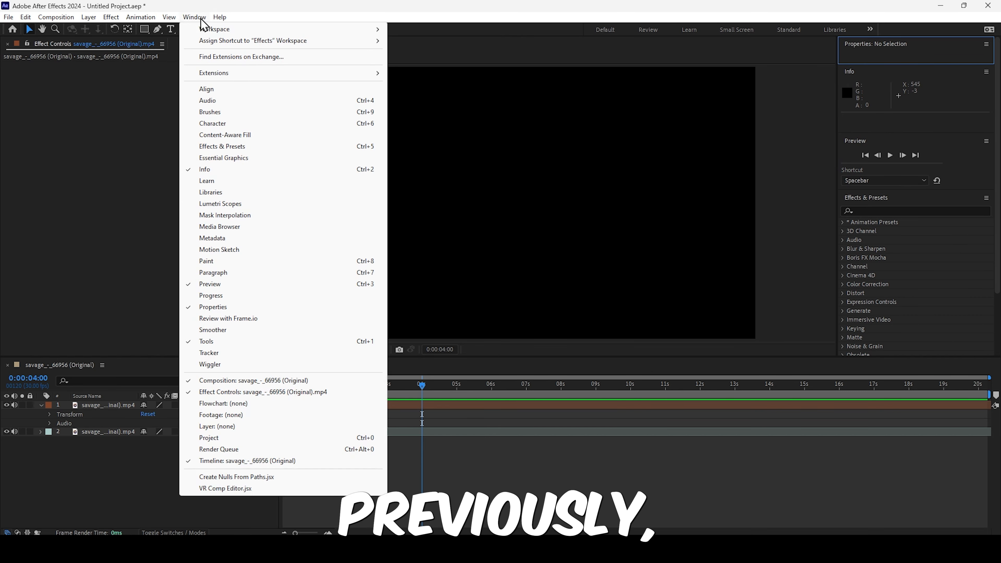
pyautogui.moveTo(209, 32)
pyautogui.click(405, 40)
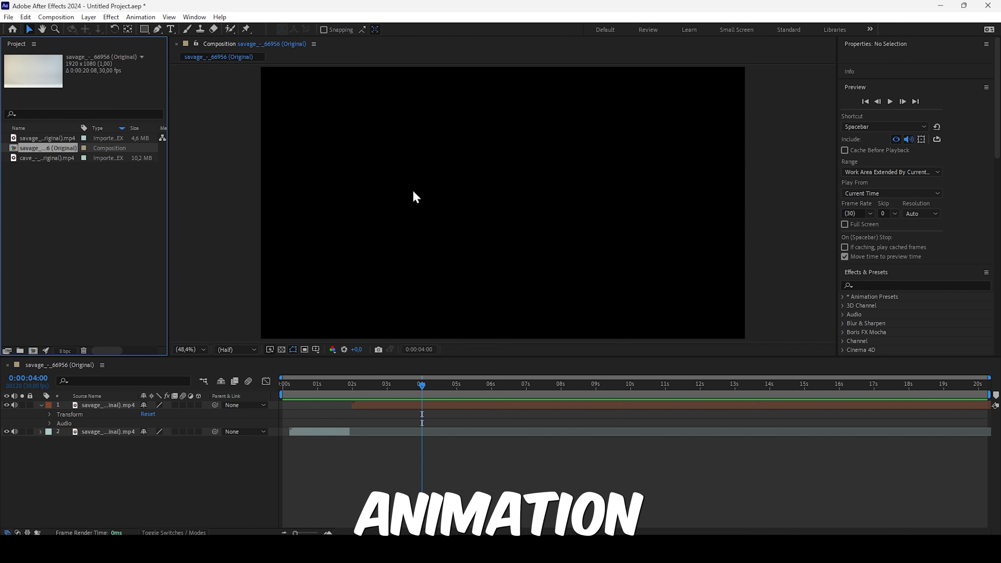
# - Show the Motion Sketch panel in the Animation workspace and hide it again
pyautogui.click(194, 17)
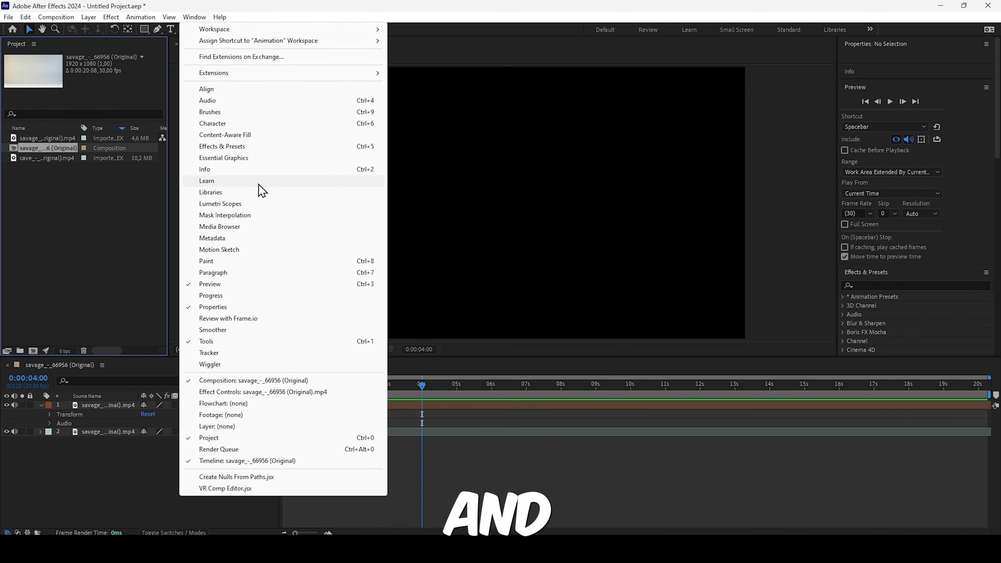
pyautogui.click(248, 250)
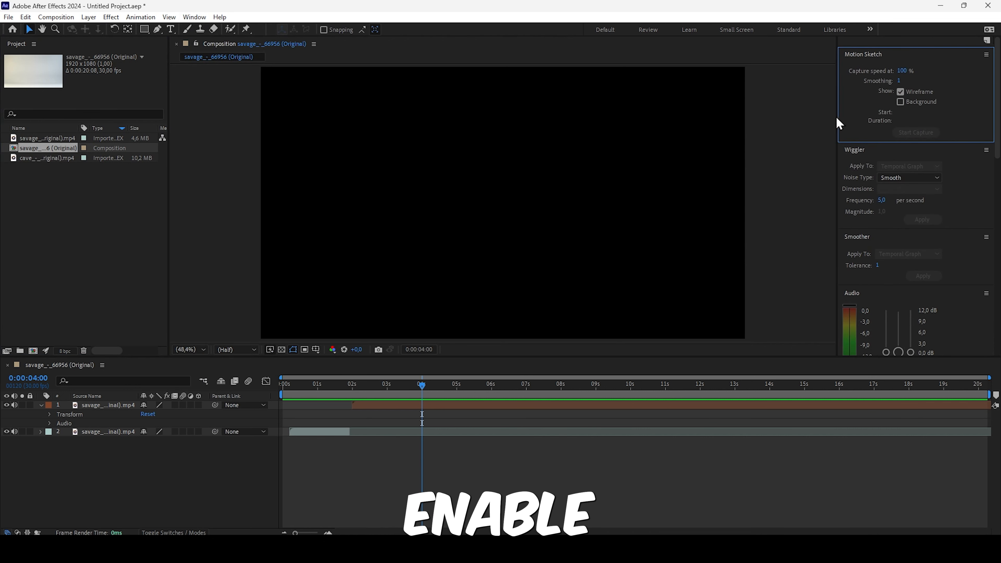
pyautogui.click(193, 18)
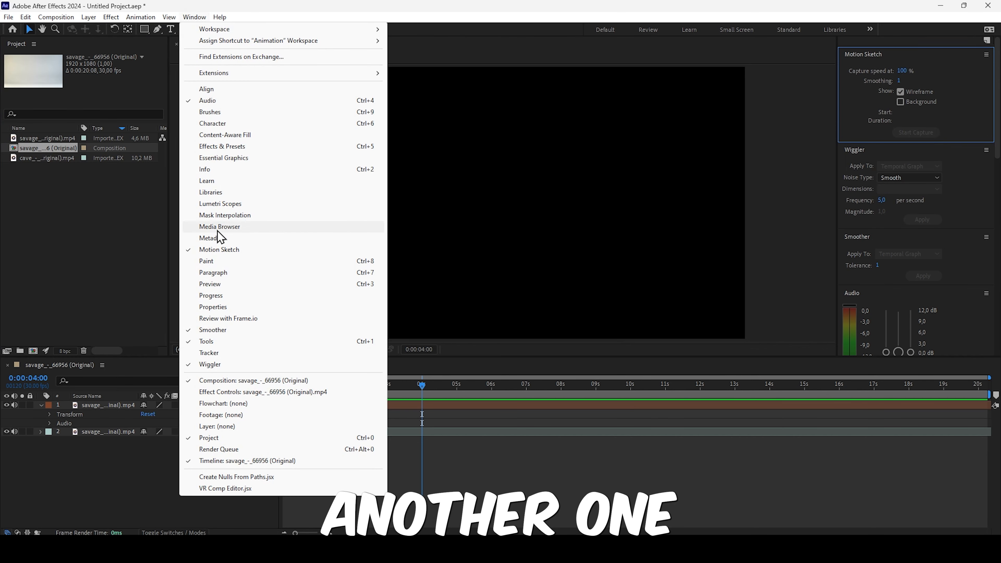
pyautogui.click(248, 250)
# - Show the Metadata panel beside the Composition panel and close it again
pyautogui.click(197, 17)
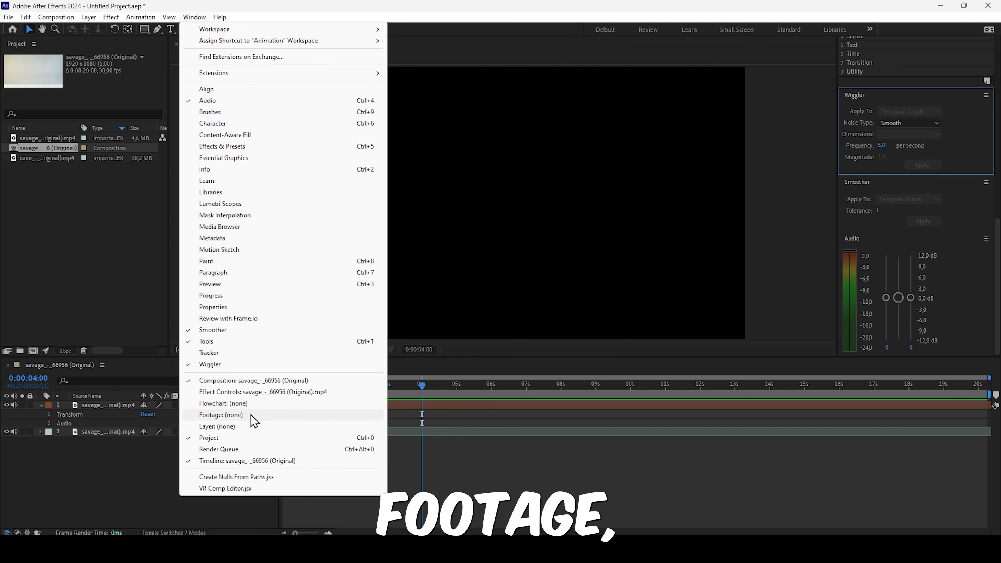
pyautogui.click(236, 238)
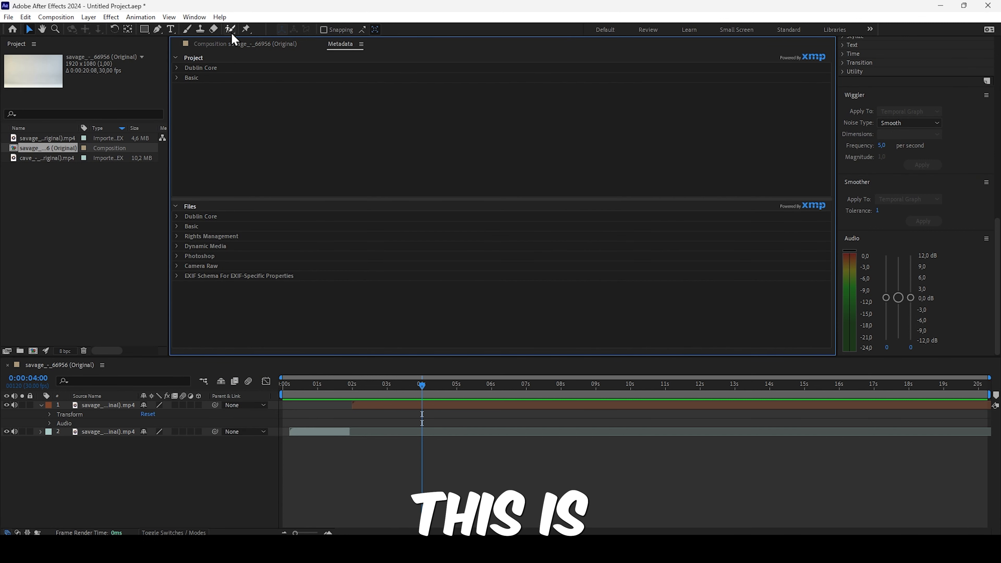
pyautogui.click(361, 44)
pyautogui.click(372, 47)
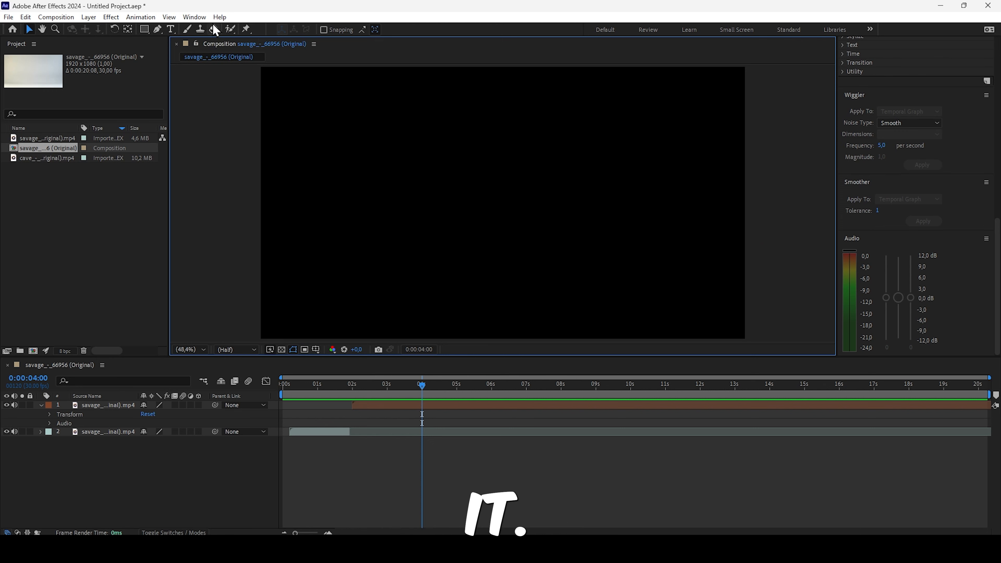
# - Bring up the Properties panel and look through the stacked panels, dismissing the Play Around Current Time dialog without changes
pyautogui.click(194, 17)
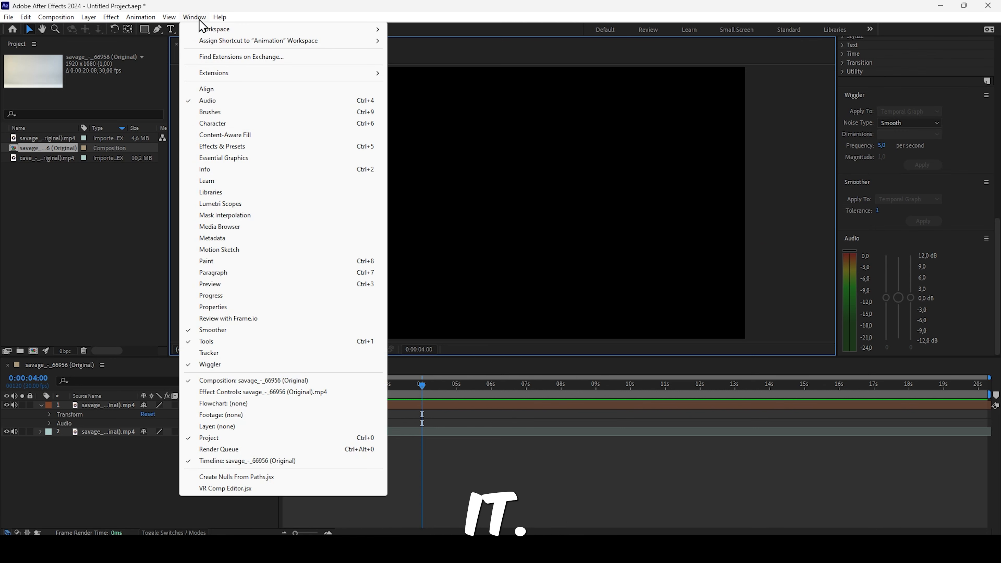
pyautogui.click(226, 308)
pyautogui.scroll(-2, 870, 173)
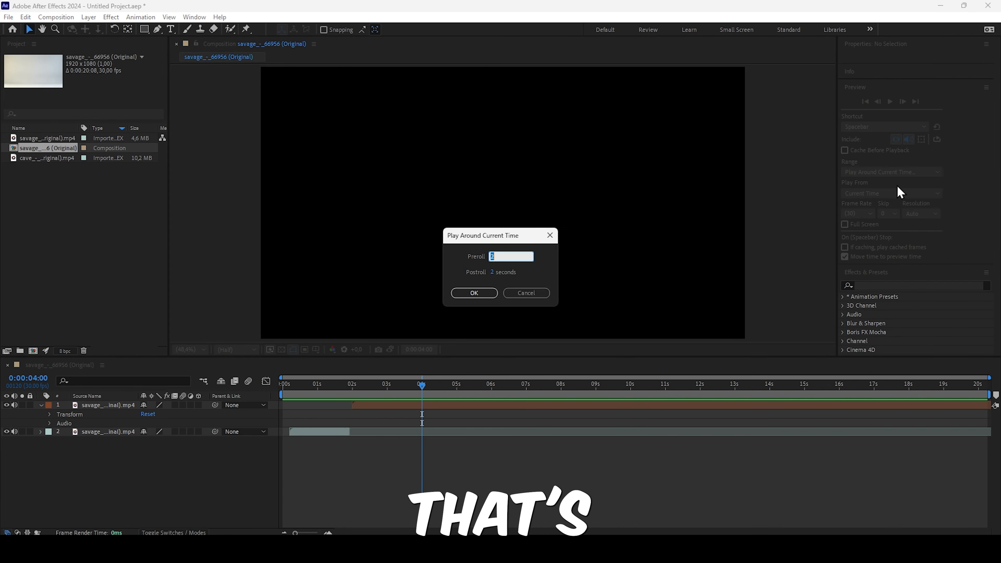
pyautogui.click(550, 235)
pyautogui.scroll(-10, 903, 208)
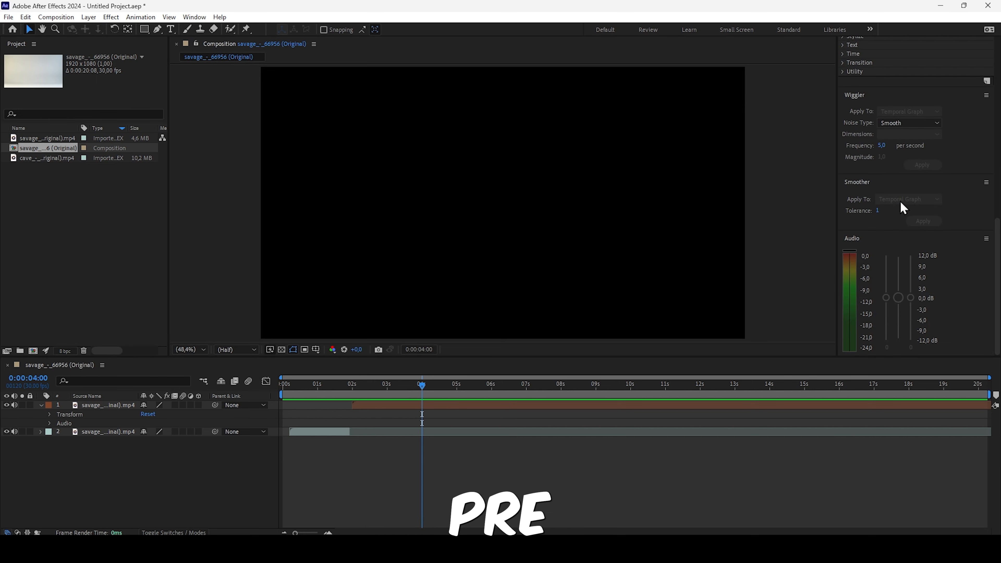
pyautogui.scroll(10, 908, 215)
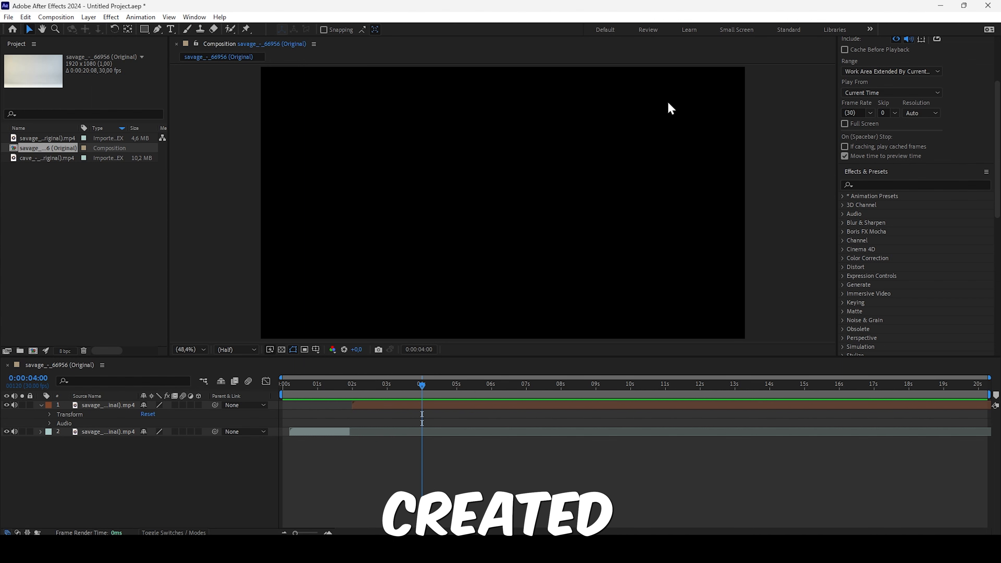
# - Reset the Animation workspace to its saved layout
pyautogui.click(195, 17)
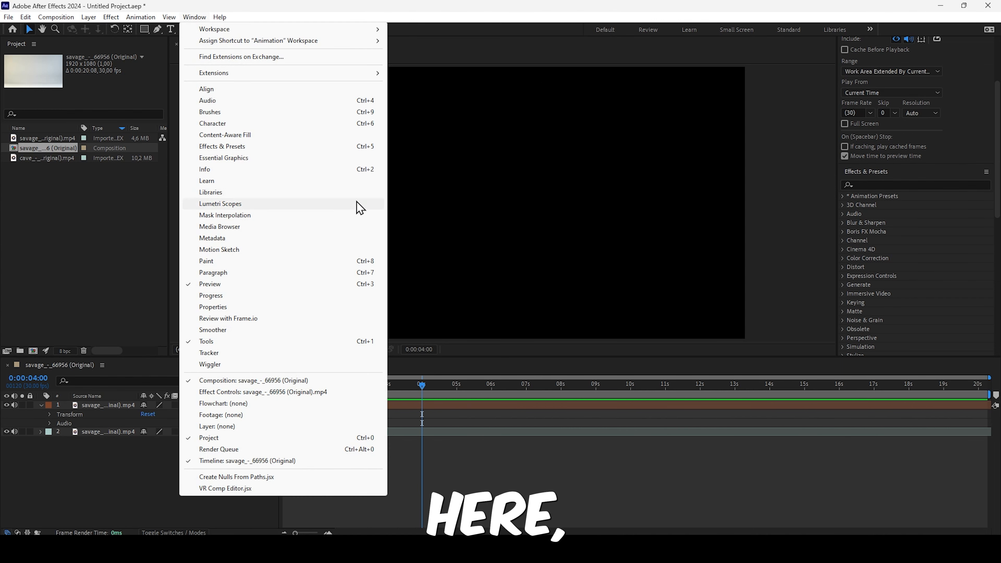
pyautogui.moveTo(298, 31)
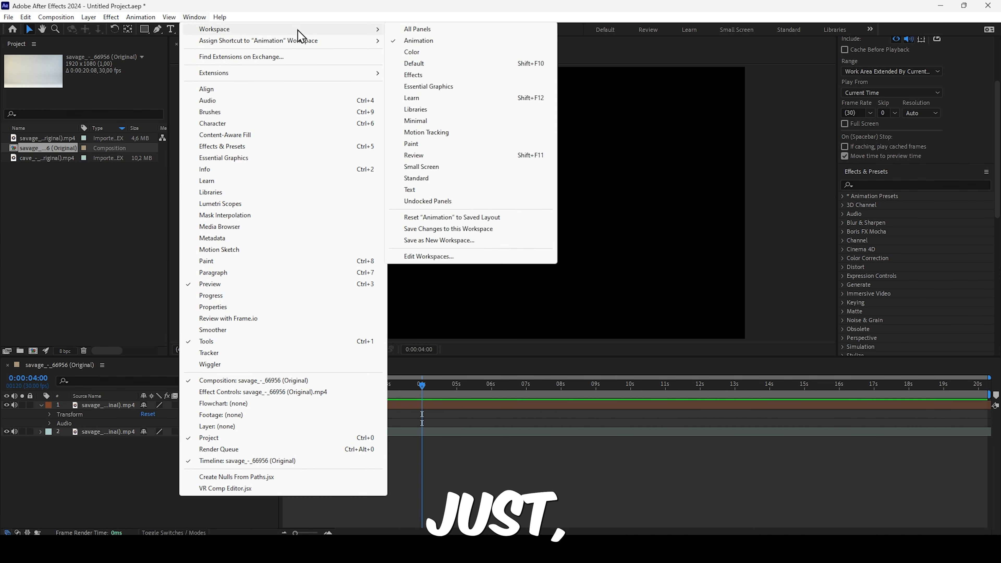
pyautogui.click(469, 225)
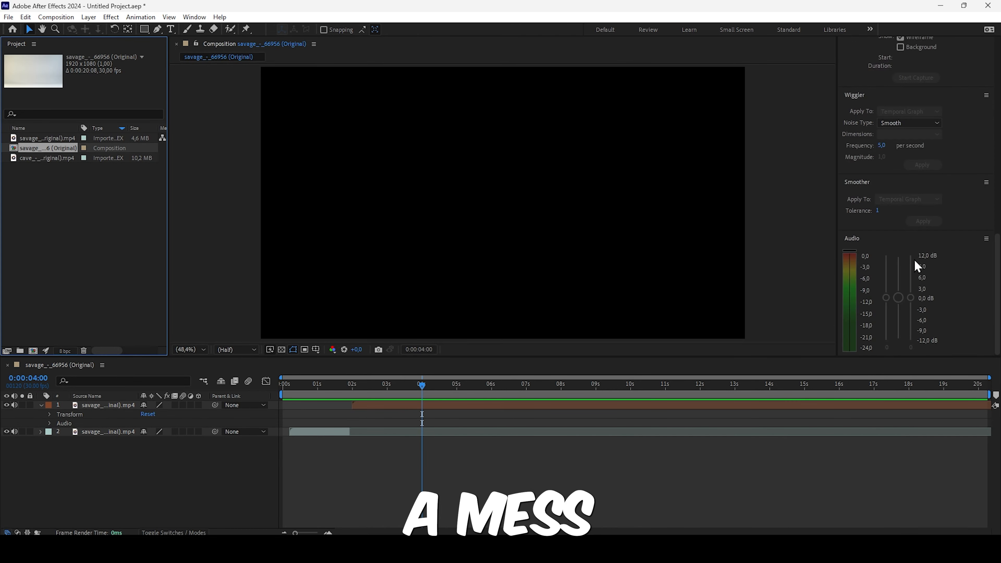
# - Set the preview range to Work Area
pyautogui.scroll(15, 914, 264)
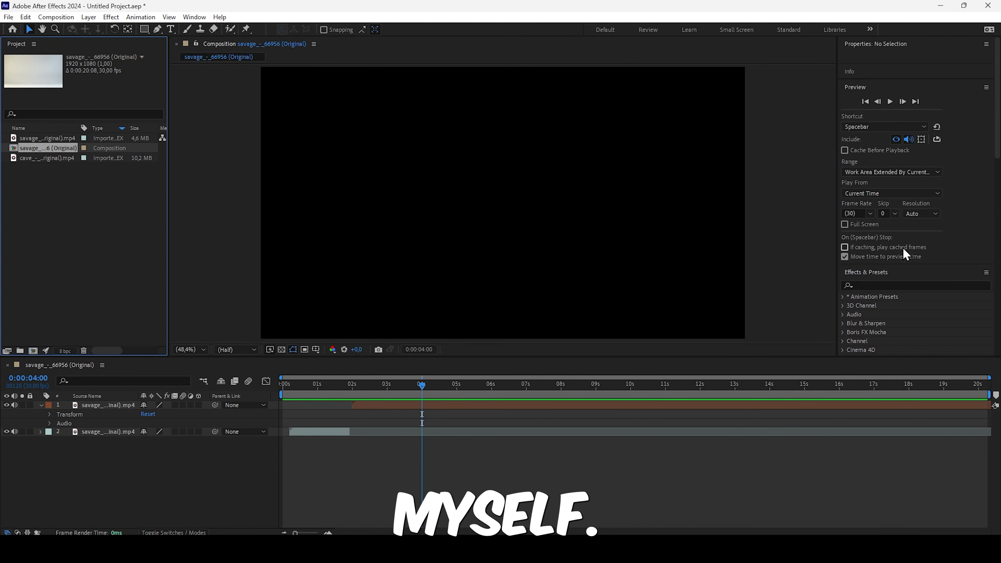
pyautogui.click(891, 172)
pyautogui.click(867, 161)
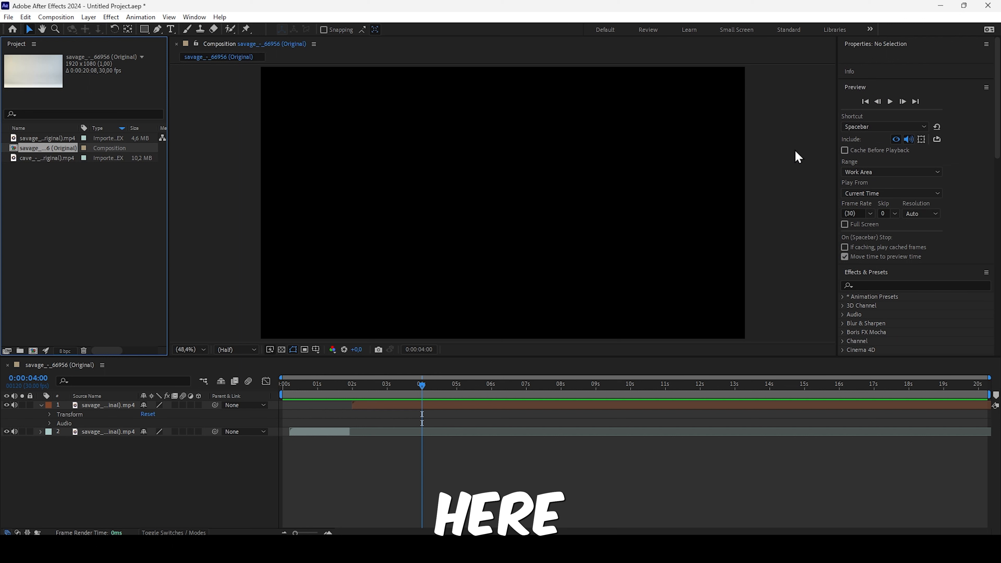
# - Show the Content-Aware Fill panel, and bring the Motion Sketch panel into view in the stacked panels
pyautogui.click(194, 17)
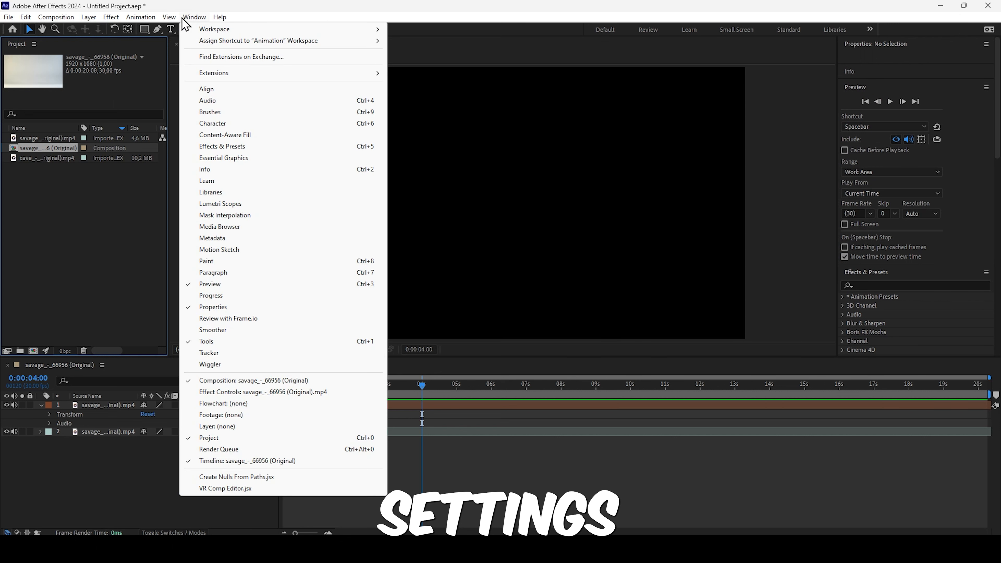
pyautogui.click(232, 134)
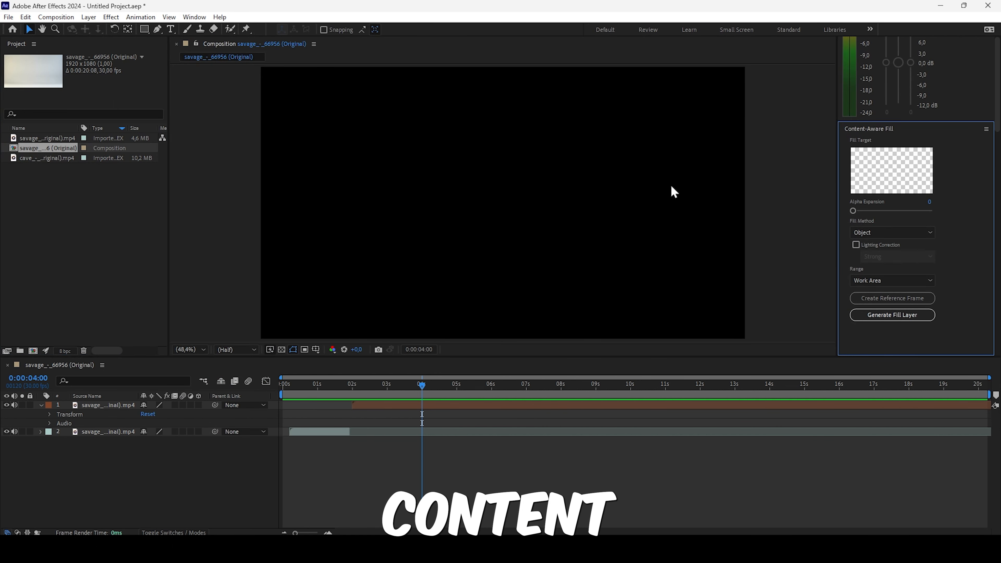
pyautogui.click(194, 17)
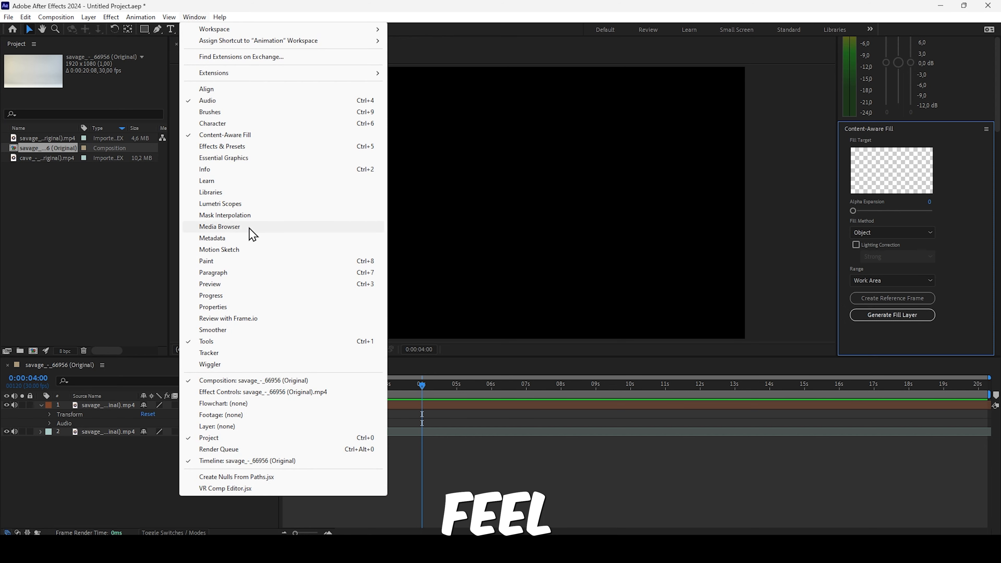
pyautogui.click(253, 250)
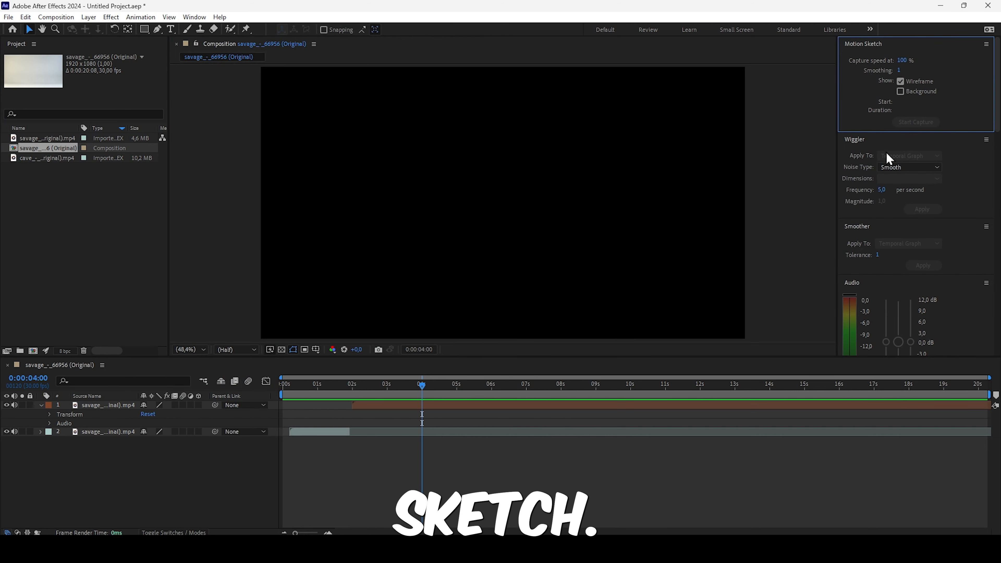
# - Restore the Animation workspace to its saved layout, discarding the added Content-Aware Fill panel
pyautogui.click(194, 17)
pyautogui.moveTo(283, 29)
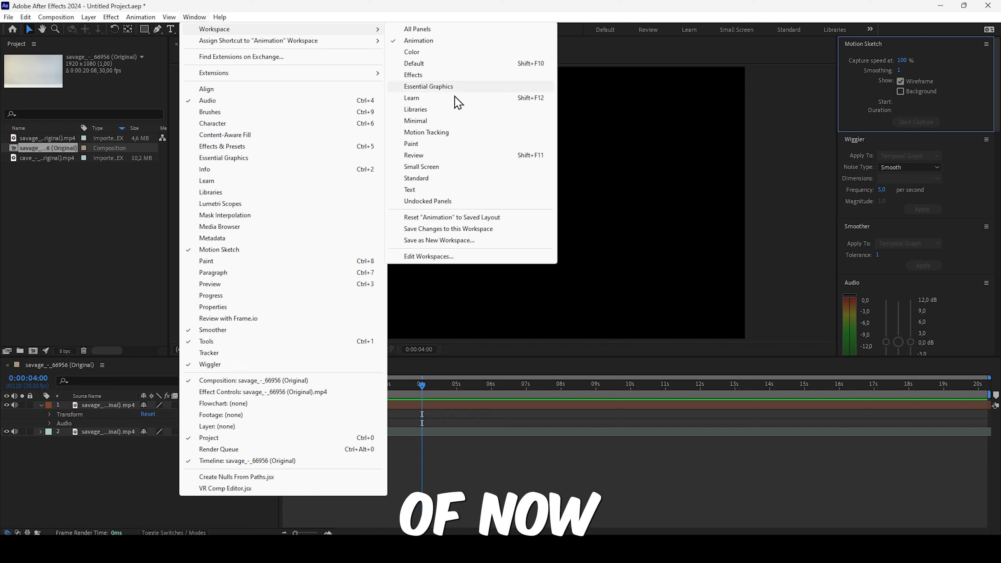
pyautogui.click(473, 217)
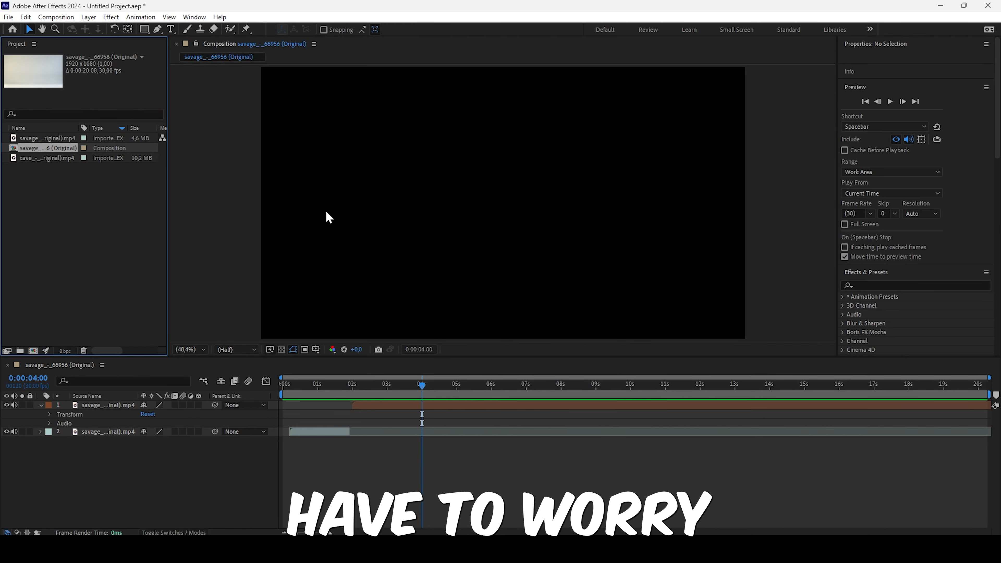
# - Bring up the Wiggler panel and the Tracker panel in the Animation workspace
pyautogui.click(194, 17)
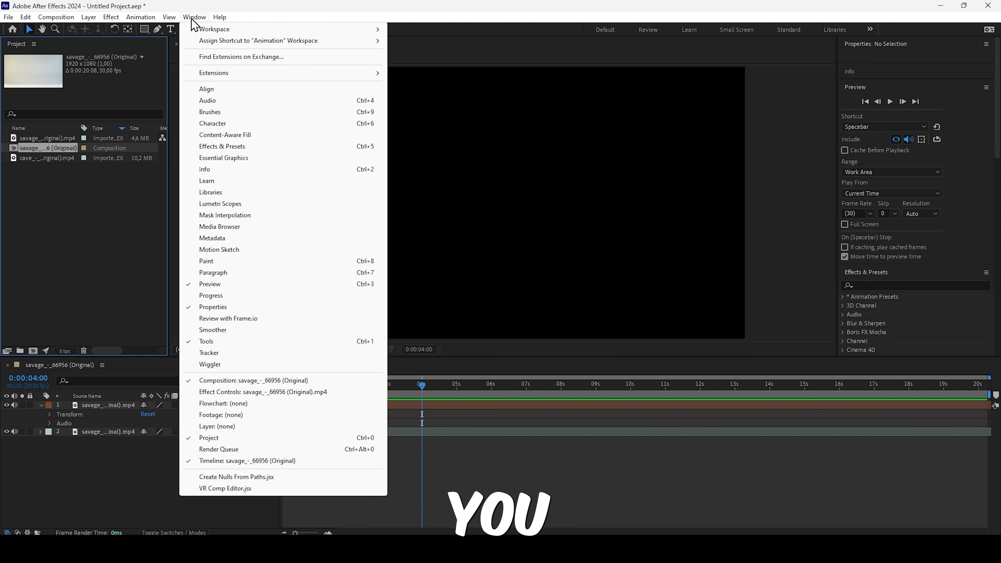
pyautogui.moveTo(31, 17)
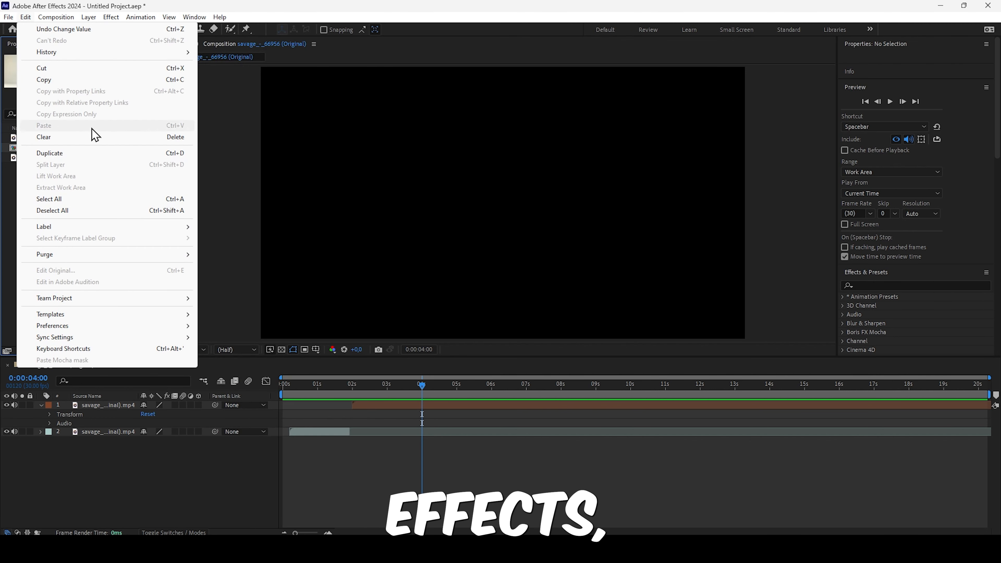
pyautogui.moveTo(194, 17)
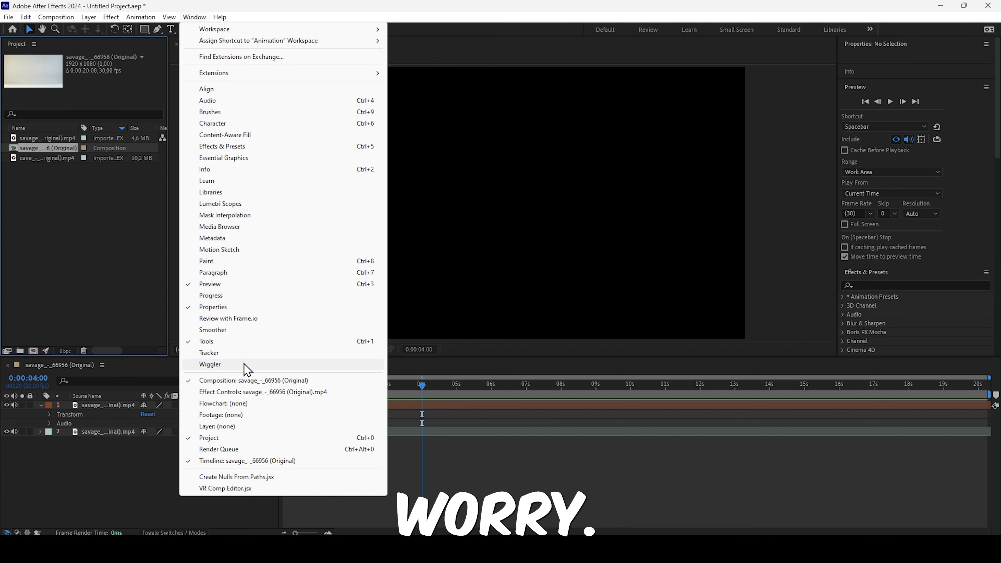
pyautogui.click(252, 363)
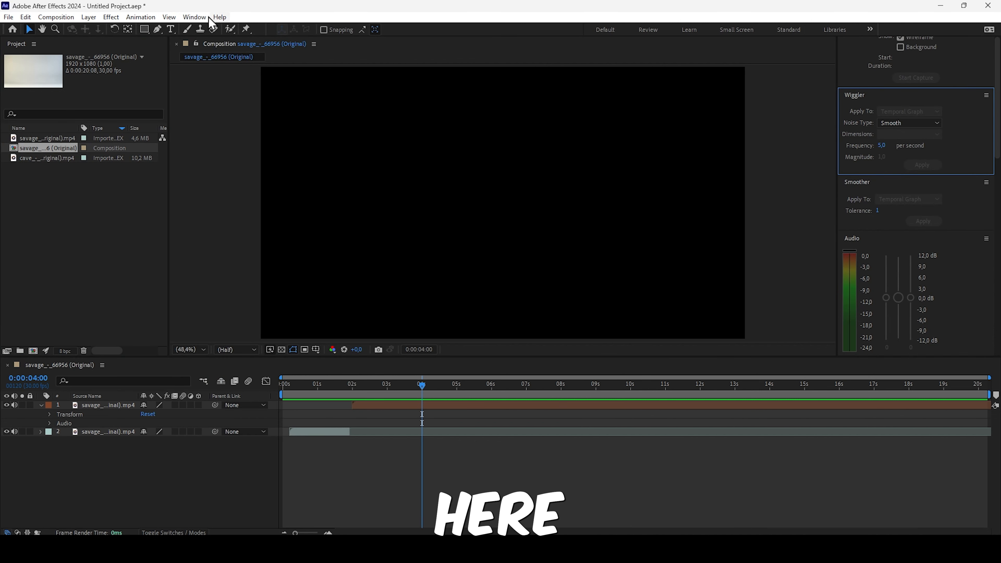
pyautogui.click(194, 17)
pyautogui.click(231, 352)
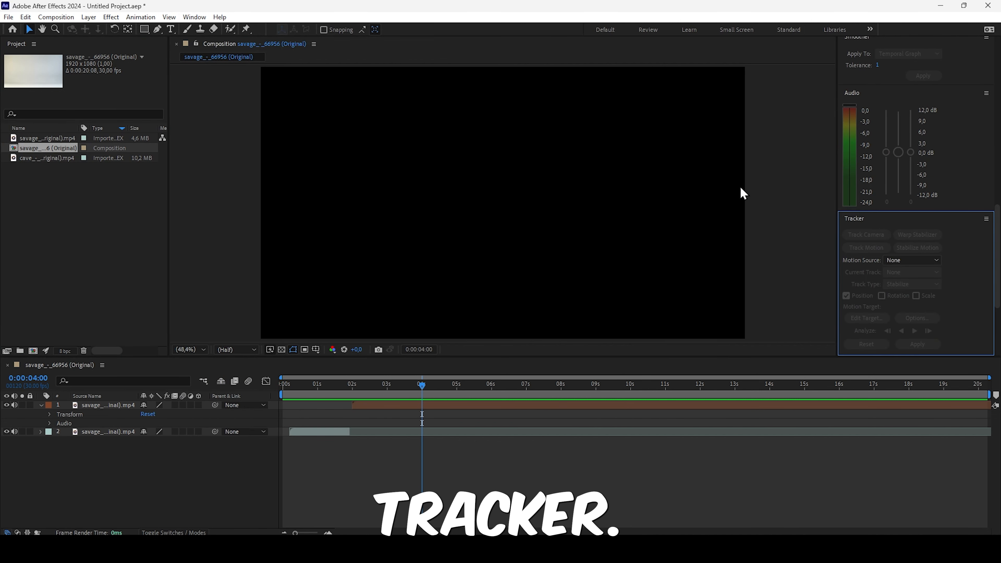
# - Close the Tracker panel and the Wiggler panel
pyautogui.click(195, 16)
pyautogui.click(986, 219)
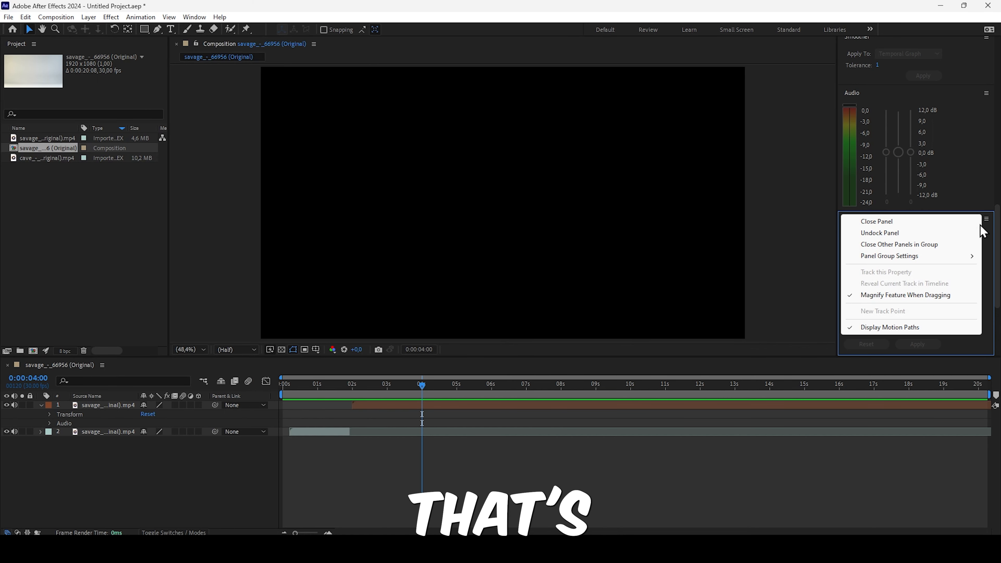
pyautogui.click(867, 221)
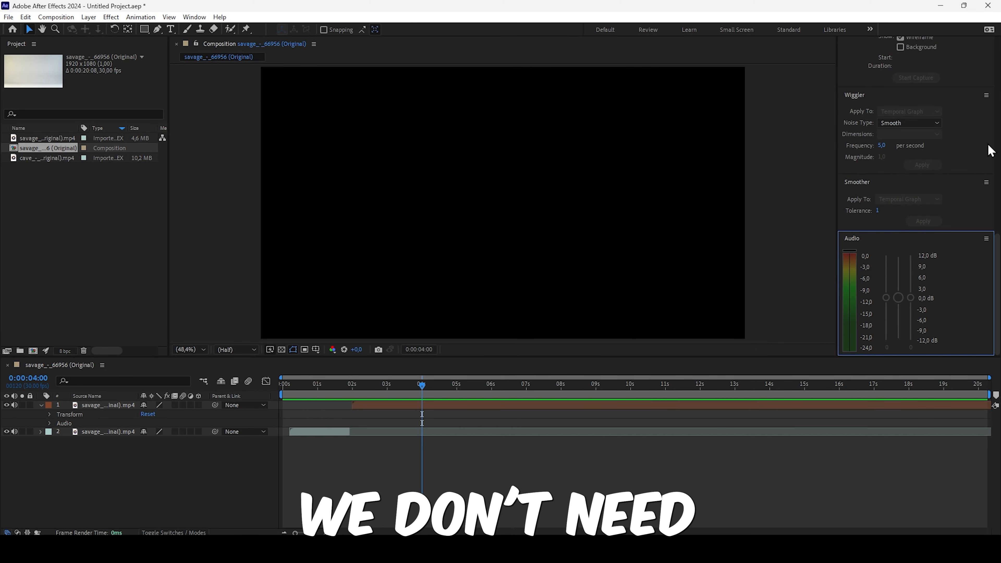
pyautogui.click(986, 95)
pyautogui.click(961, 99)
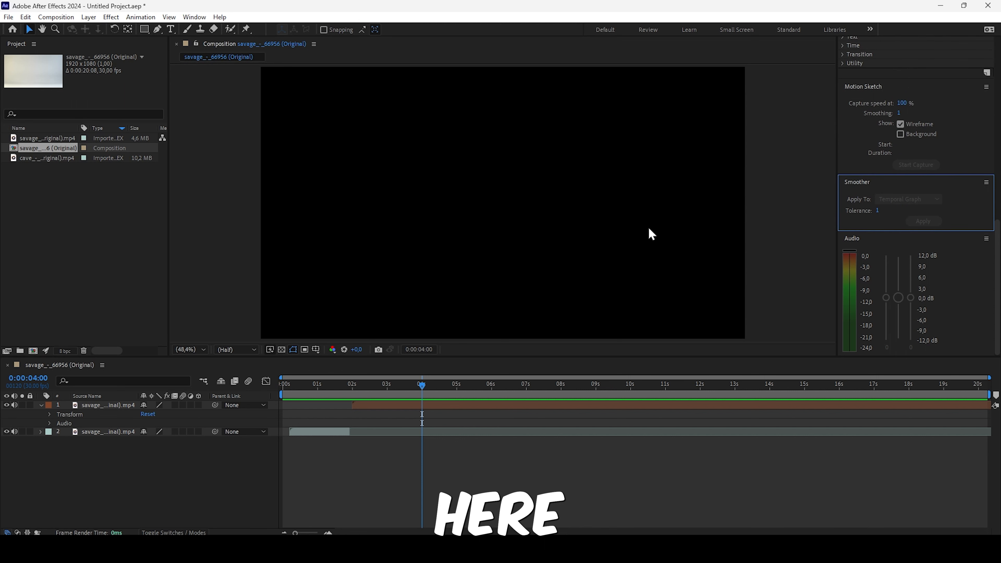
# - Collapse the Smoother panel, and undock the Motion Sketch panel, placing its floating window over the Project panel
pyautogui.click(976, 184)
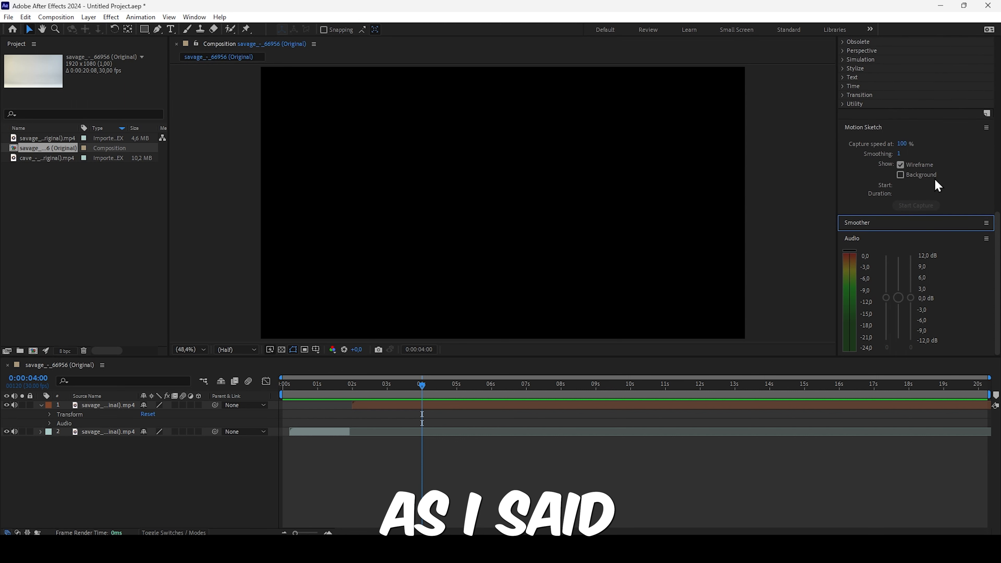
pyautogui.click(986, 128)
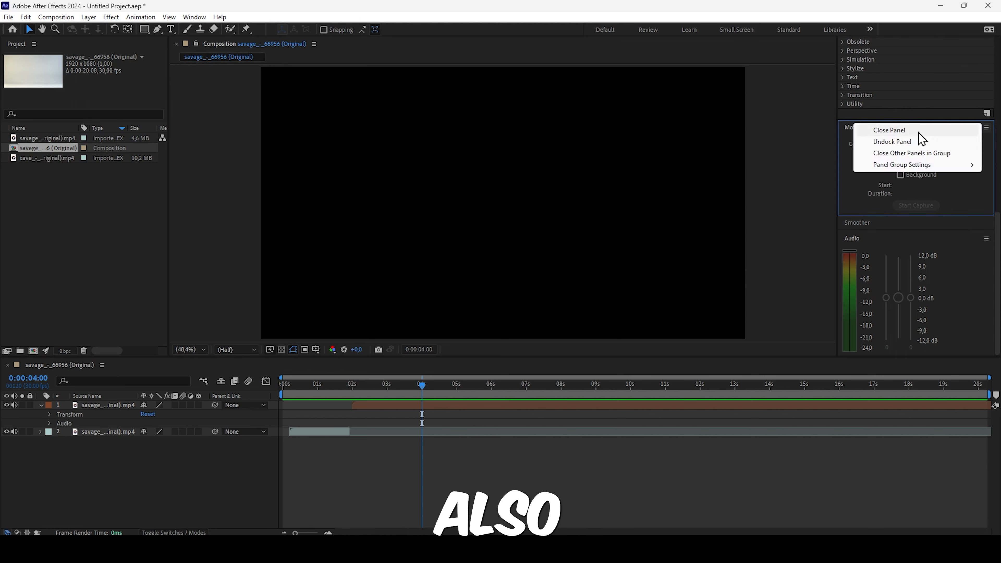
pyautogui.click(876, 143)
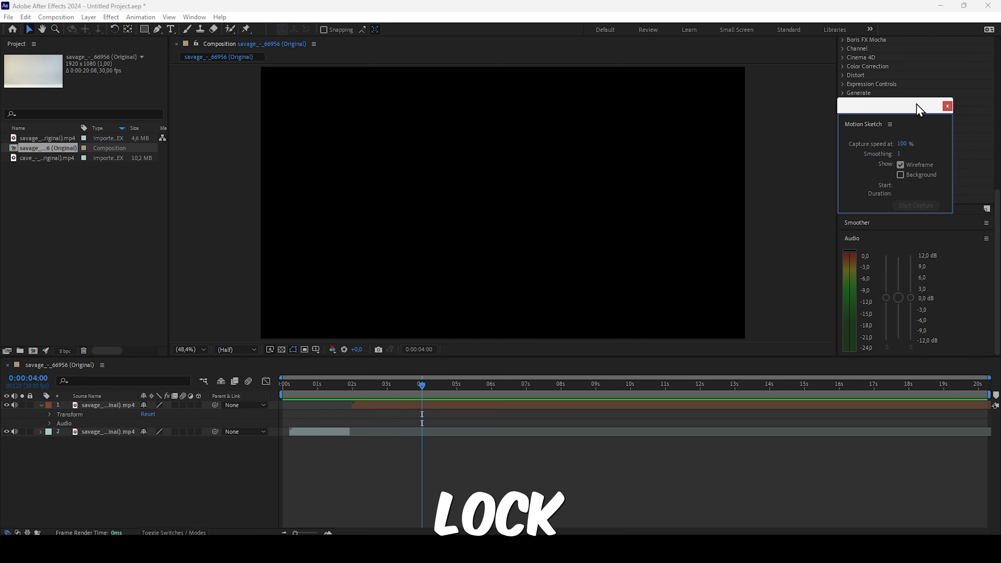
pyautogui.moveTo(916, 108)
pyautogui.mouseDown()
pyautogui.moveTo(571, 162)
pyautogui.moveTo(479, 219)
pyautogui.moveTo(119, 189)
pyautogui.moveTo(38, 207)
pyautogui.mouseUp()
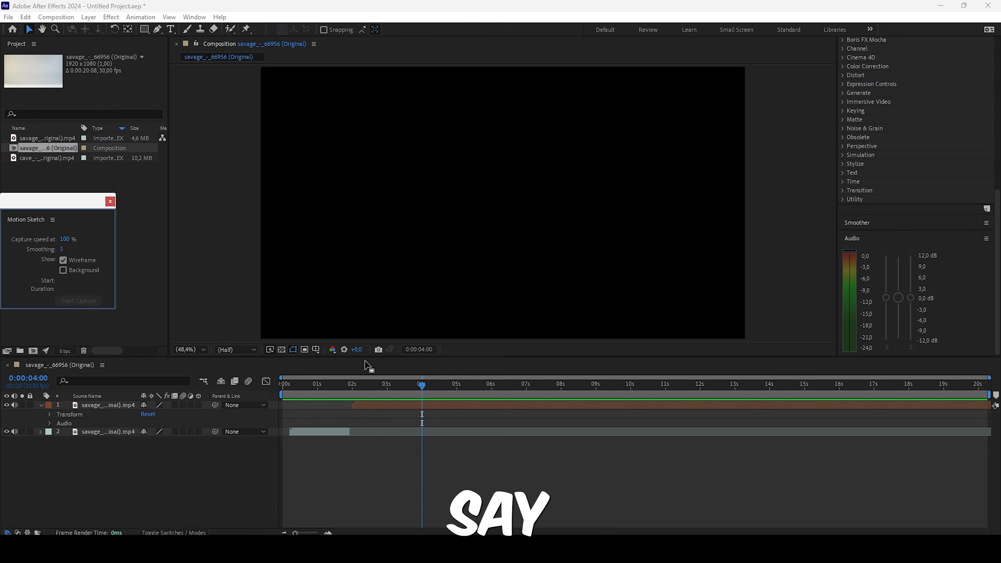
# - Dock the Timeline panel directly beneath the Composition panel, and undock it as a floating window over the Composition view
pyautogui.moveTo(367, 365); pyautogui.dragTo(398, 334)
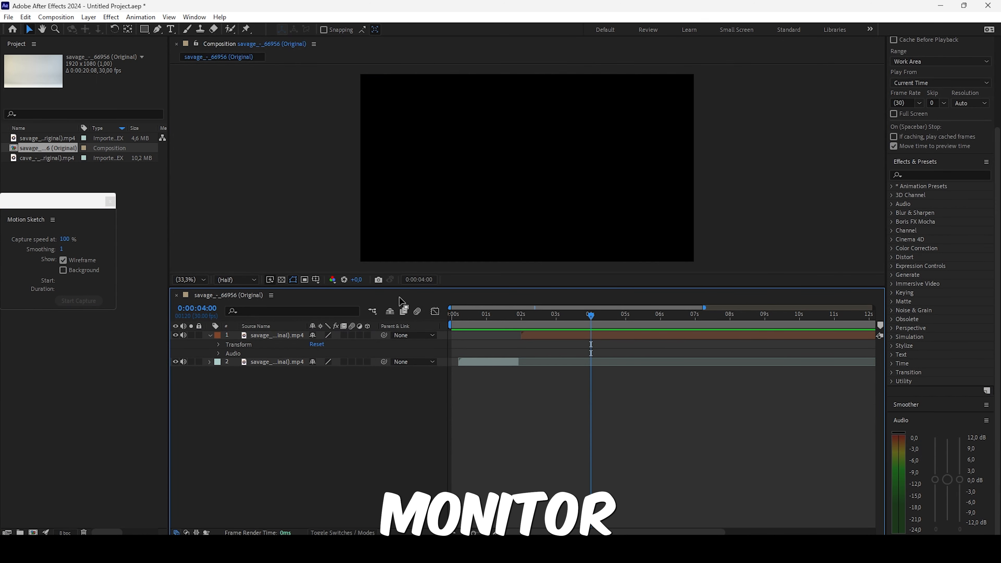
pyautogui.click(270, 296)
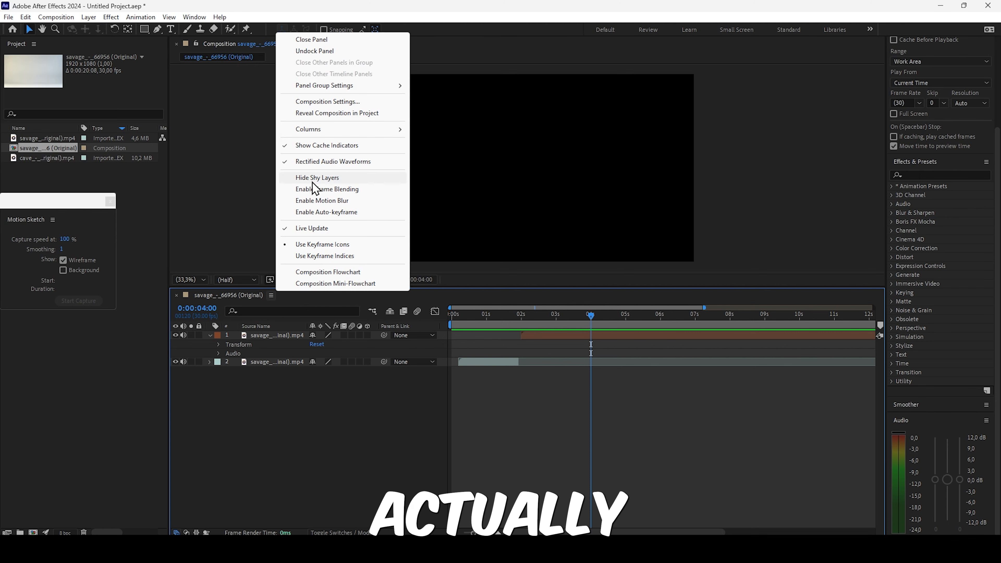
pyautogui.click(309, 53)
pyautogui.moveTo(380, 269); pyautogui.dragTo(389, 146)
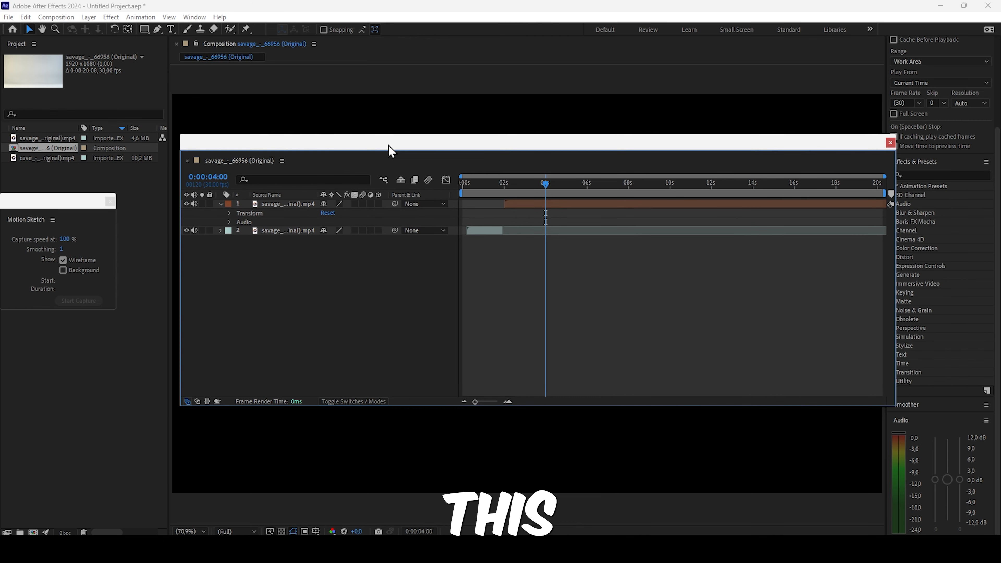
# - Reposition the floating Timeline window over the Composition view and close it
pyautogui.moveTo(294, 142); pyautogui.dragTo(251, 125)
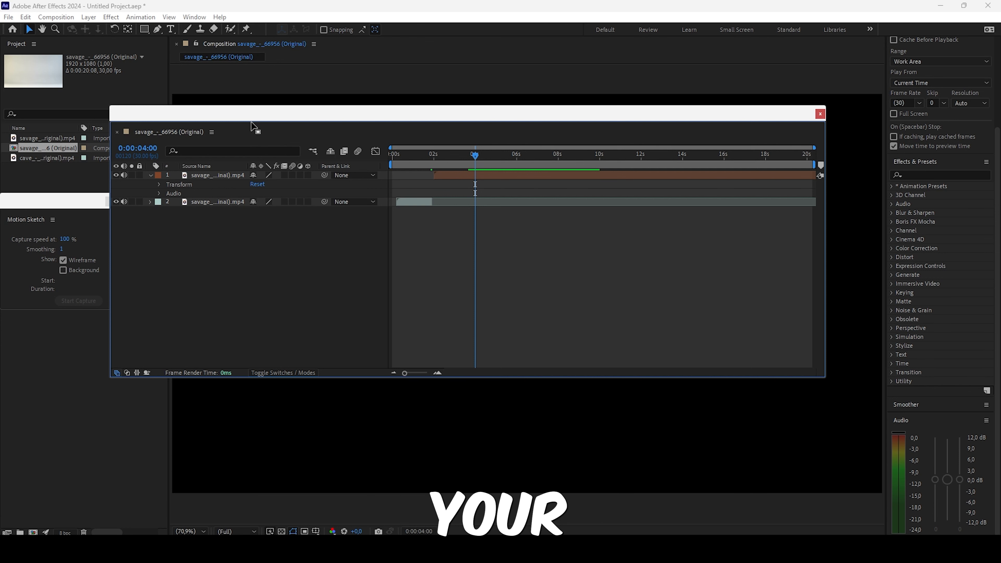
pyautogui.moveTo(246, 117); pyautogui.dragTo(294, 165)
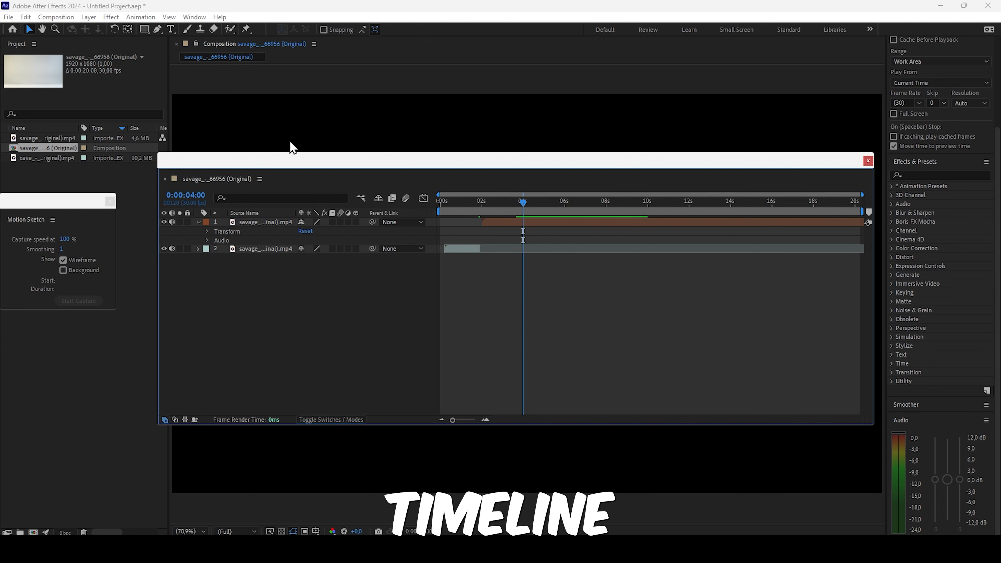
pyautogui.click(868, 161)
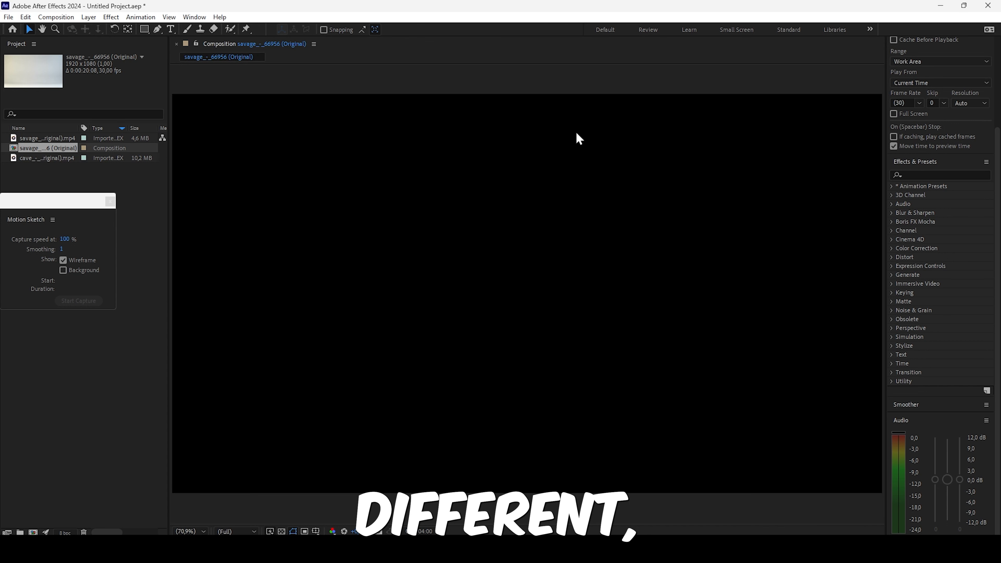
# - Reset the Animation workspace to its saved layout to restore the docked Timeline and Motion Sketch panels
pyautogui.click(194, 17)
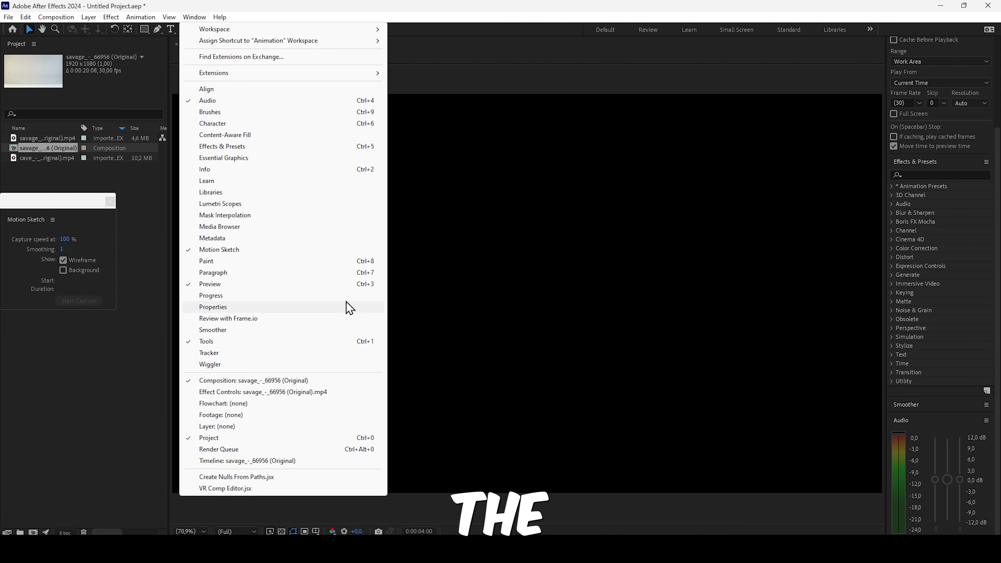
pyautogui.moveTo(220, 29)
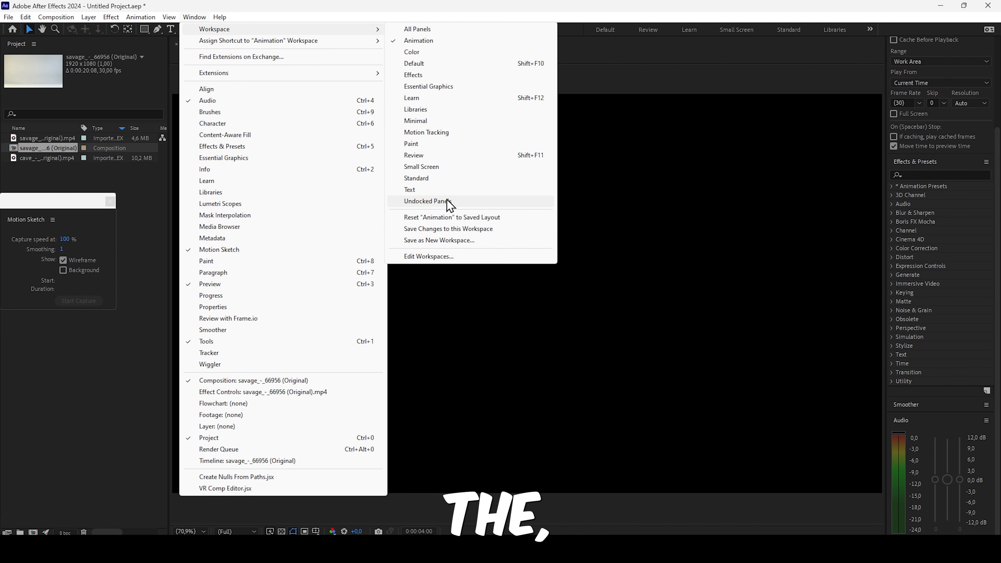
pyautogui.click(449, 215)
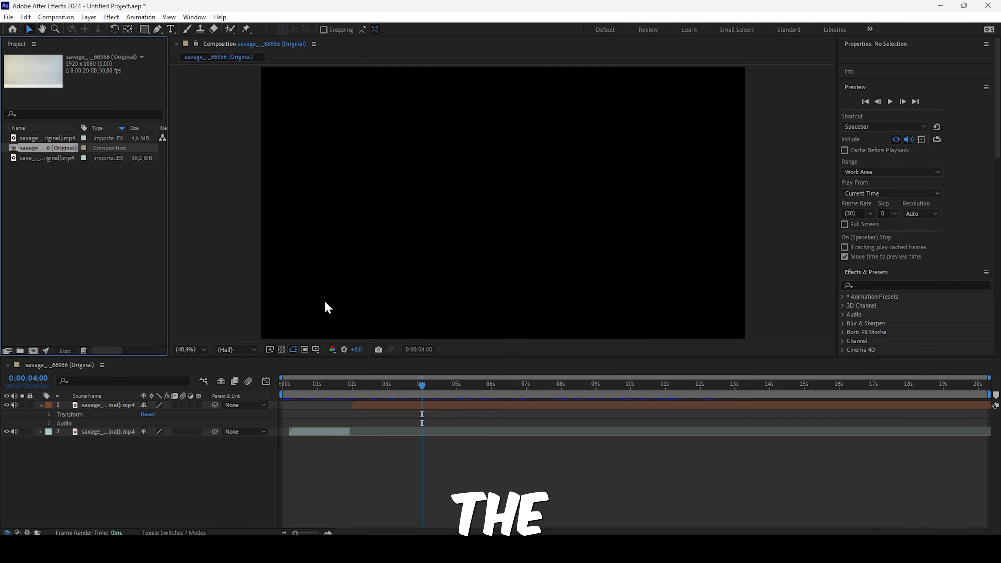
# - Group the Timeline with the Composition panel as tabs, narrowing the Project panel, and switch to the Composition and back to the Timeline
pyautogui.moveTo(60, 365); pyautogui.dragTo(277, 307)
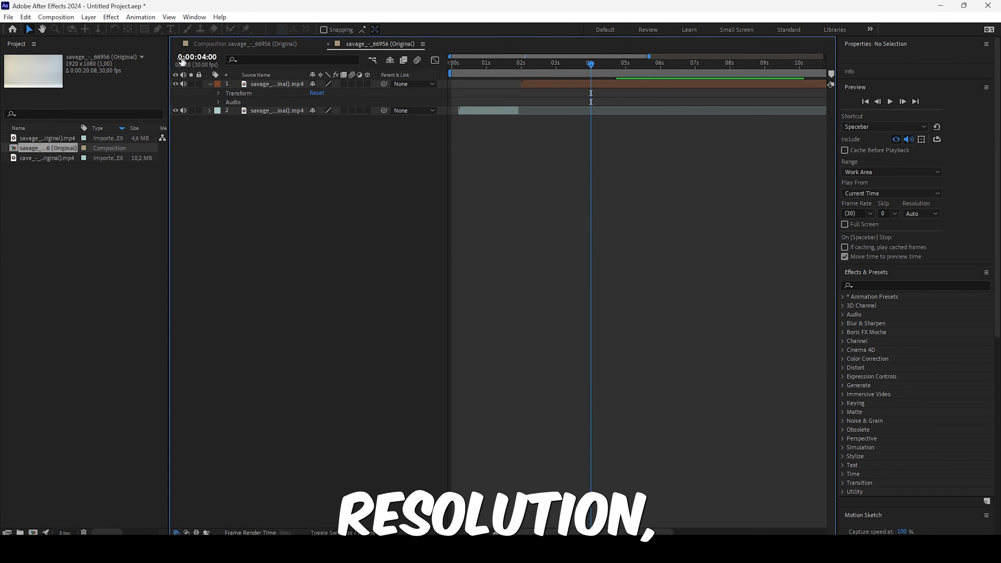
pyautogui.moveTo(170, 62); pyautogui.dragTo(70, 63)
pyautogui.click(163, 46)
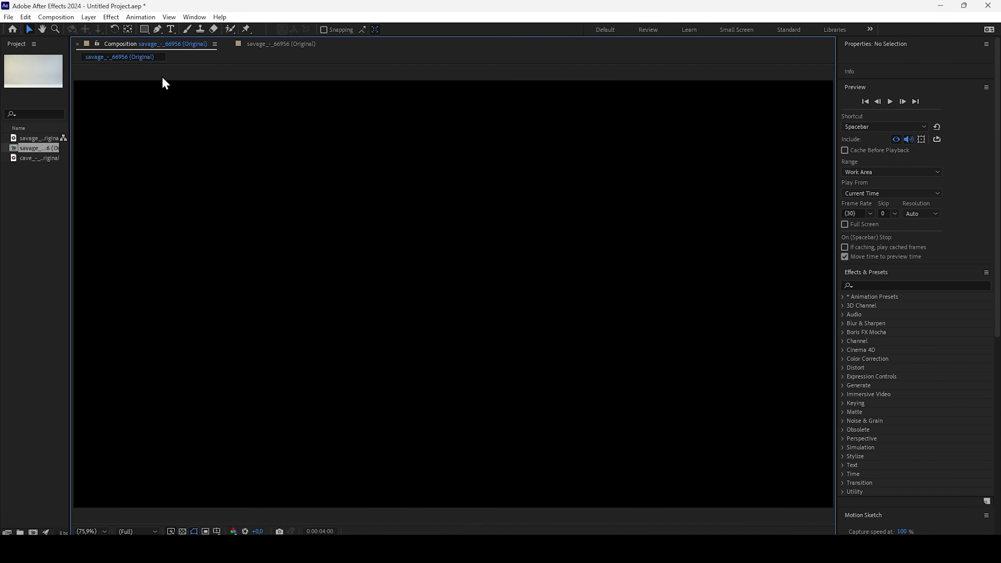
pyautogui.click(249, 44)
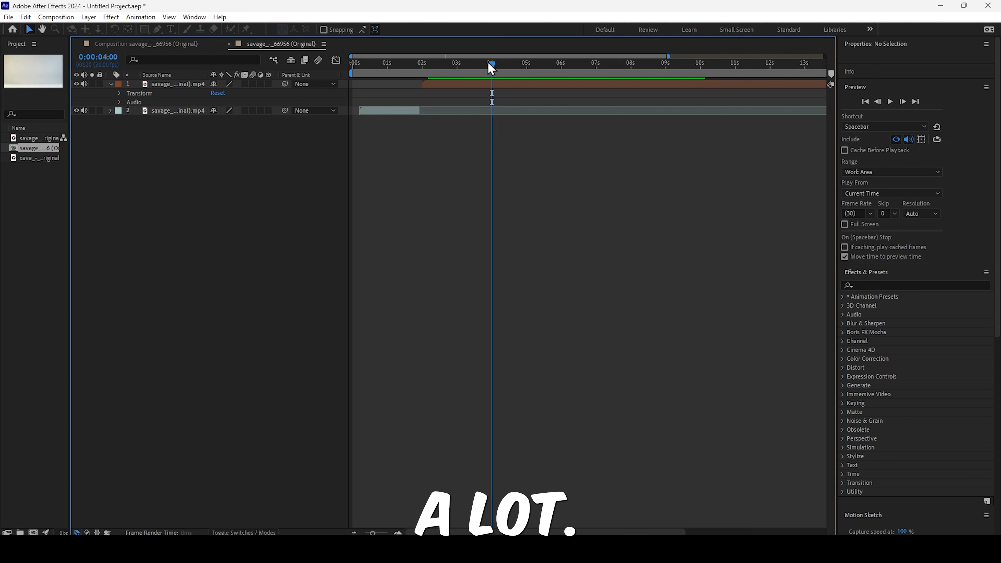
# - Move the playhead to 0:00:00:13, and view the Composition Settings through the Timeline panel's options, closing them without changes
pyautogui.click(369, 71)
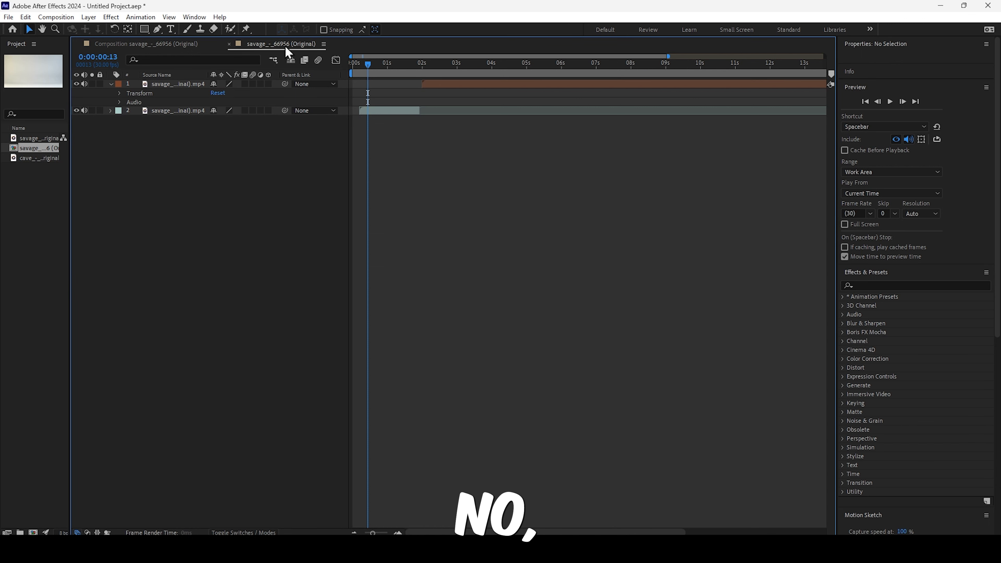
pyautogui.rightClick(288, 53)
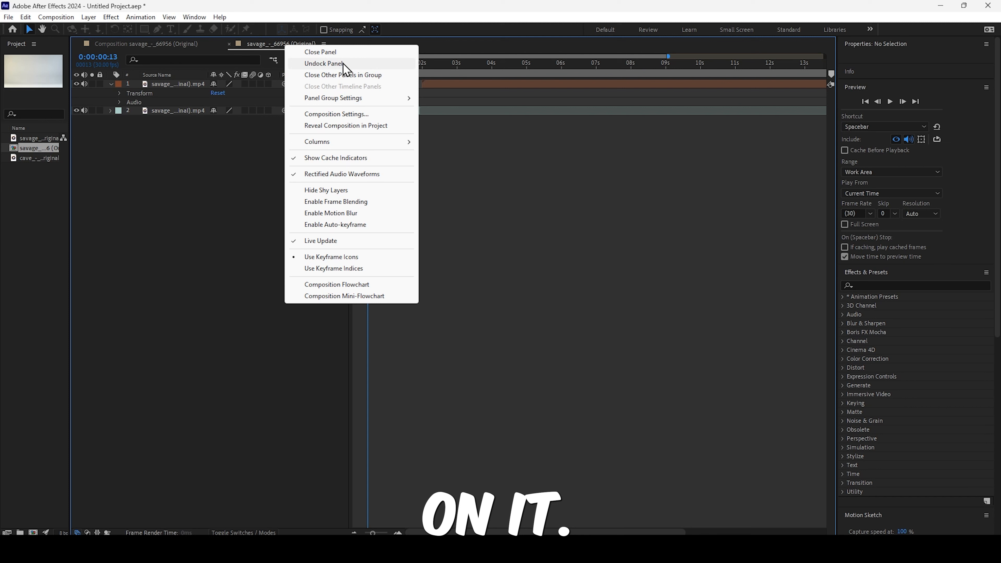
pyautogui.moveTo(370, 102)
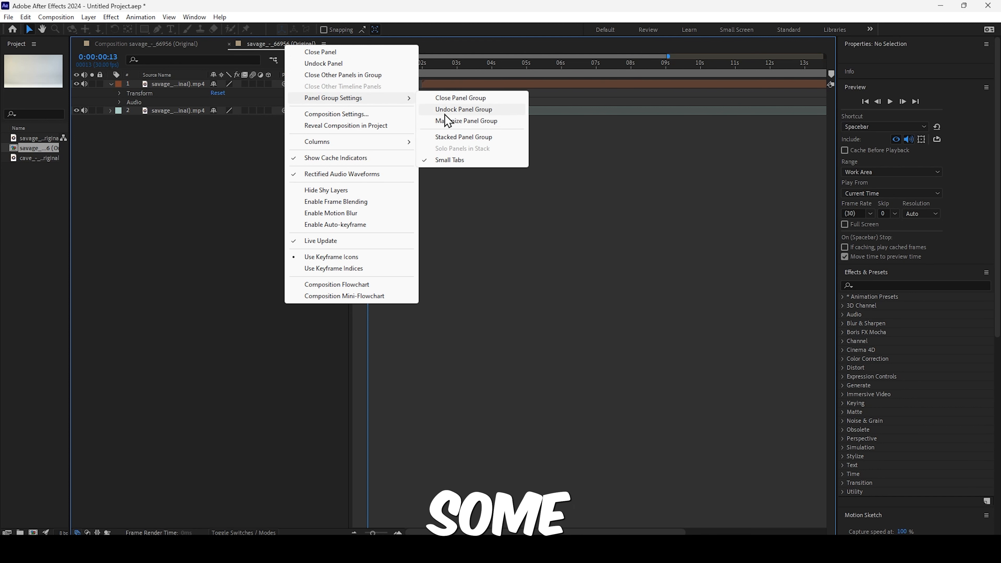
pyautogui.moveTo(373, 146)
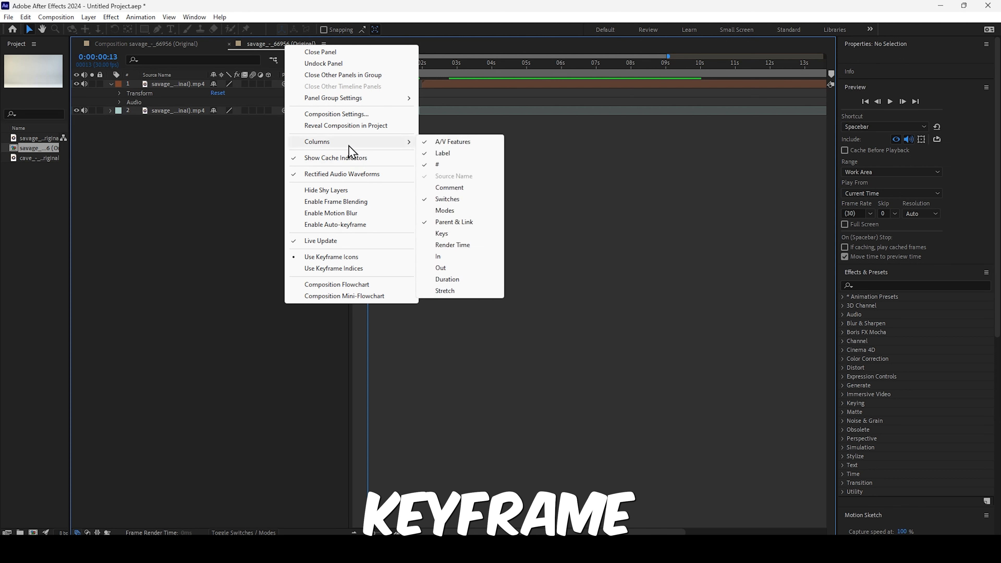
pyautogui.click(349, 114)
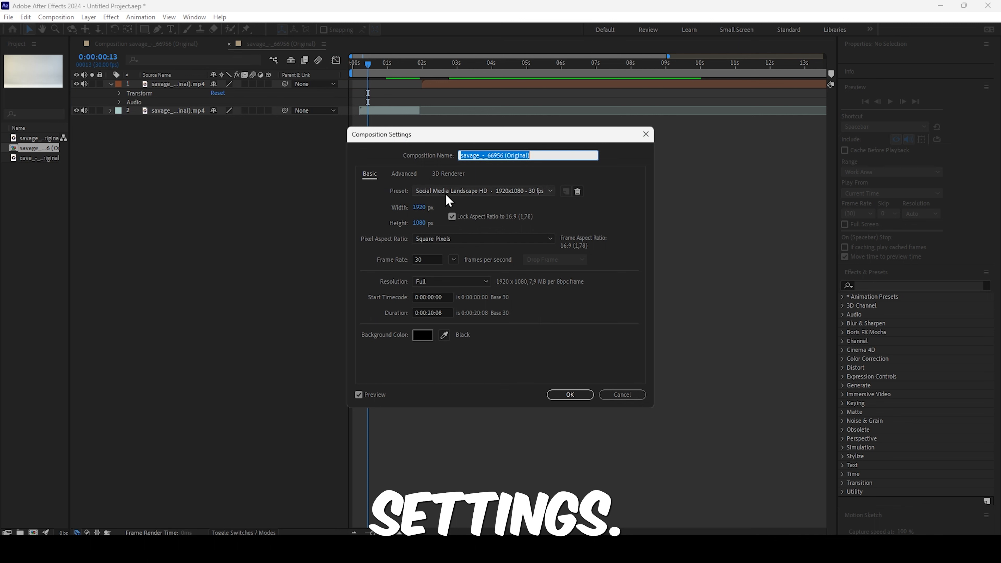
pyautogui.moveTo(433, 134); pyautogui.dragTo(417, 143)
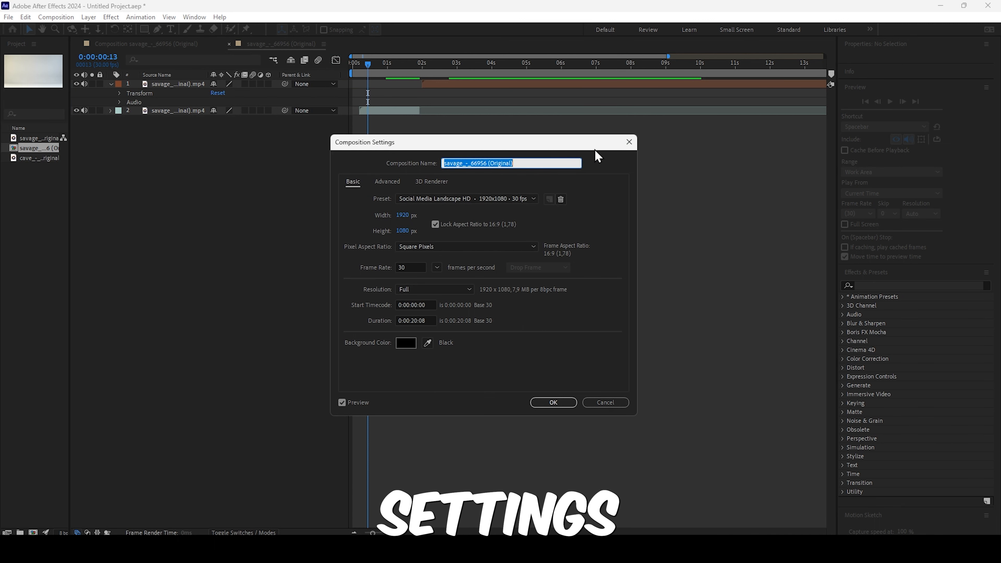
pyautogui.click(629, 142)
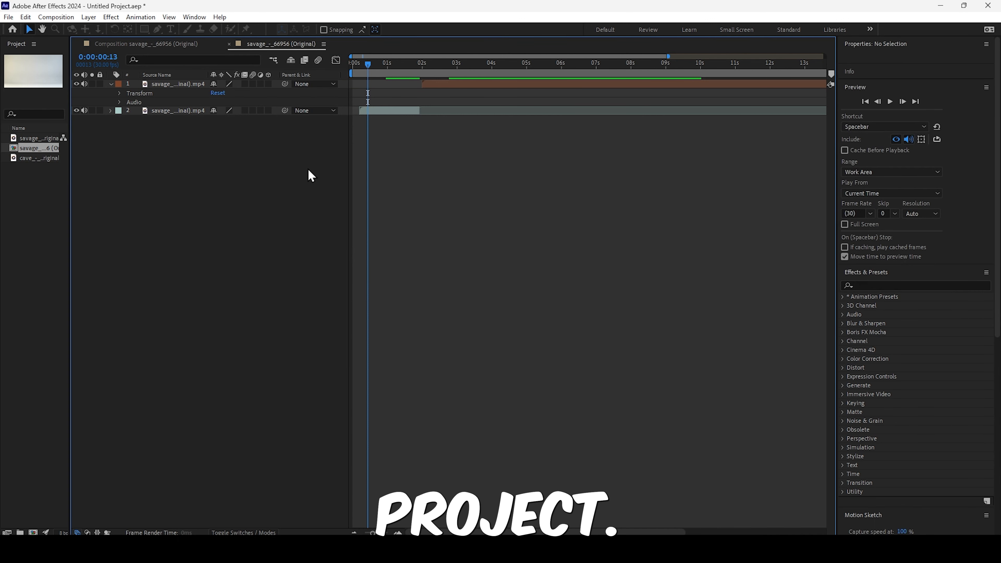